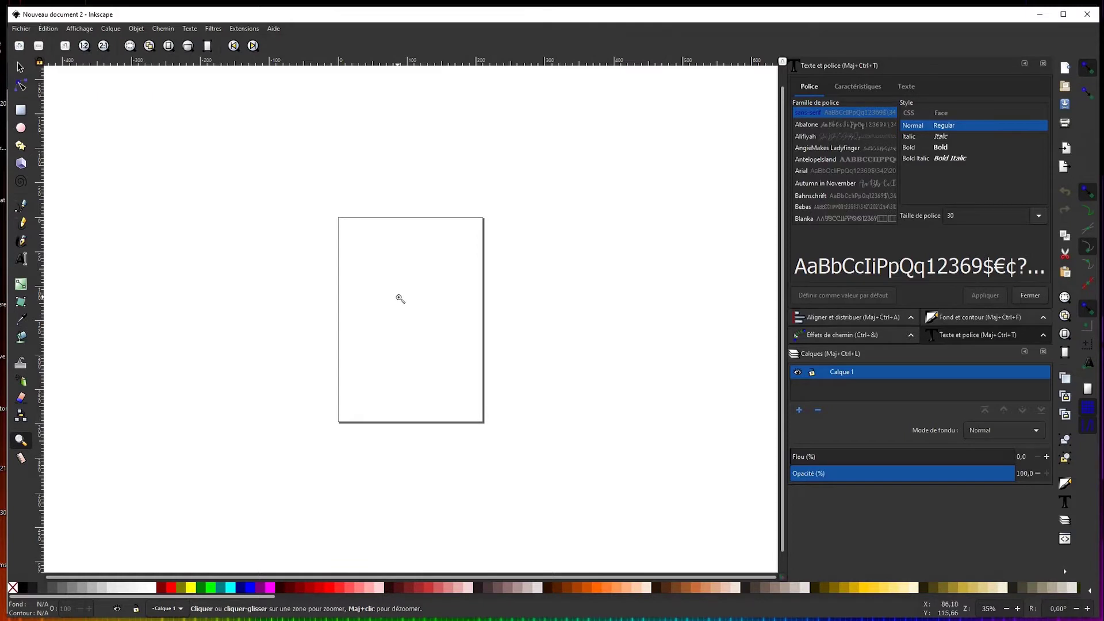
Examine the blank page at several zoom levels and shift the view across the canvas to its upper part
{"action": "left_click", "coordinate": [398, 298]}
{"action": "left_click", "coordinate": [399, 298]}
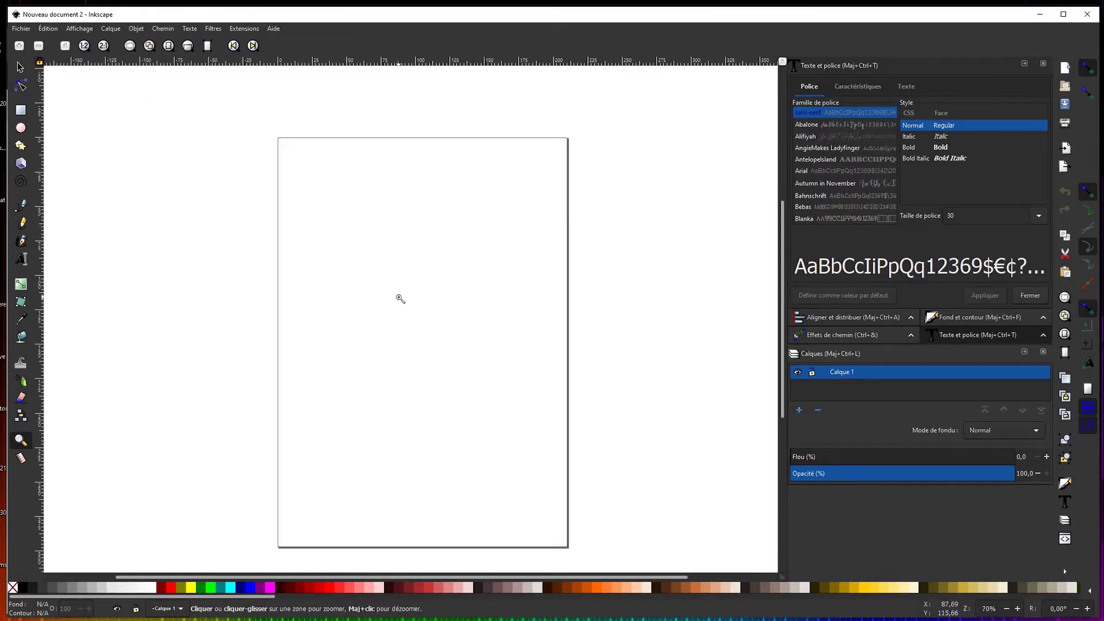
{"action": "left_click", "coordinate": [399, 298]}
{"action": "scroll", "coordinate": [425, 328], "scroll_direction": "up", "scroll_amount": 1}
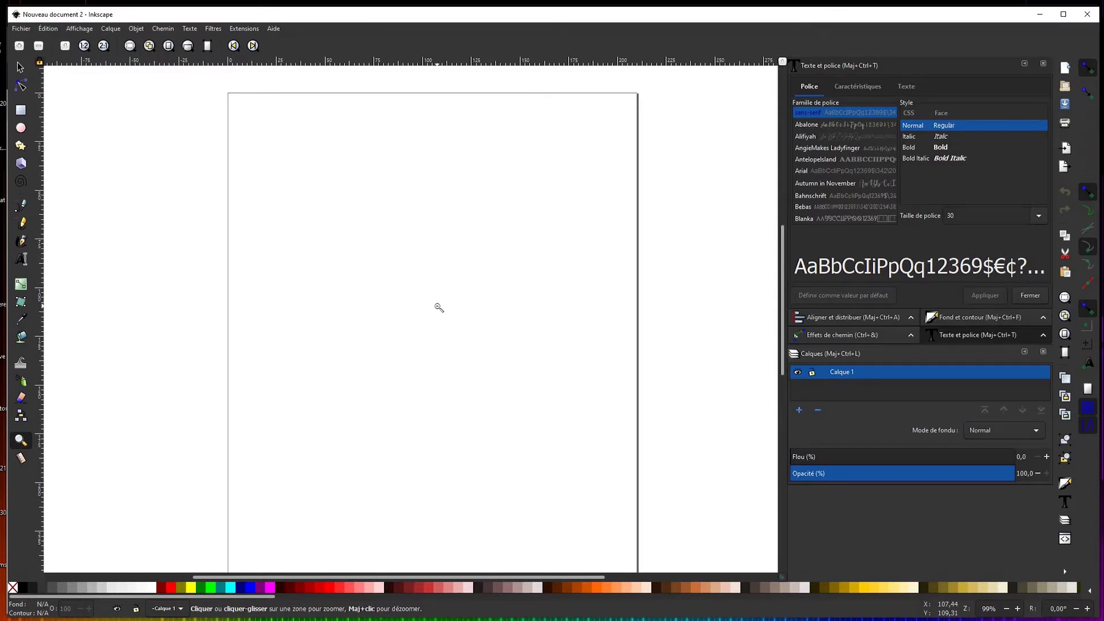
{"action": "left_click", "coordinate": [412, 273], "text": "shift"}
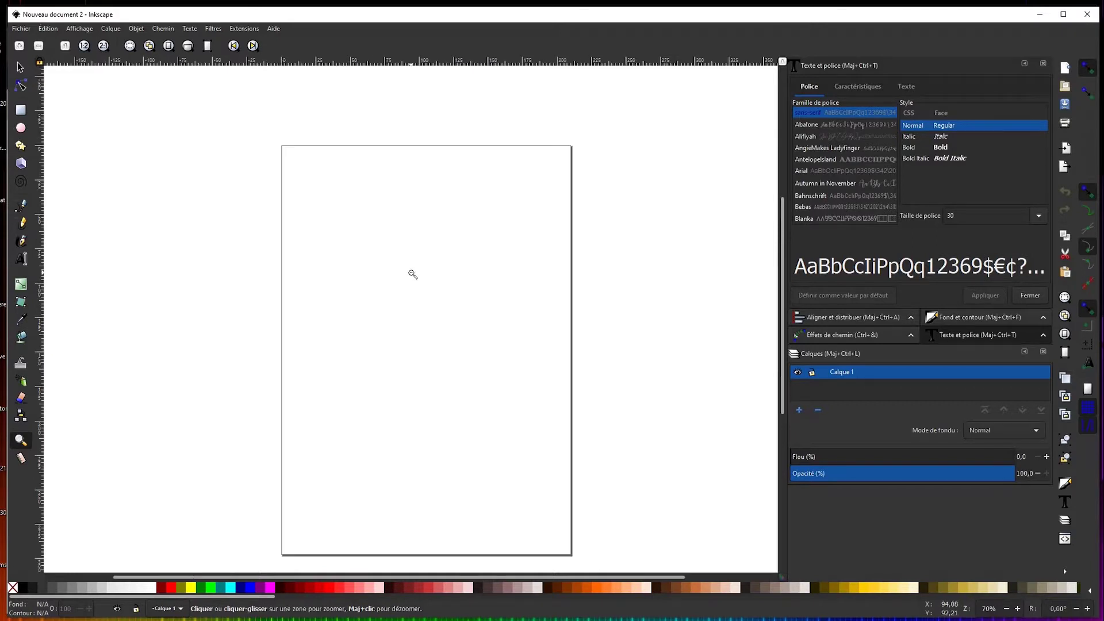
{"action": "left_click", "coordinate": [411, 274], "text": "shift"}
{"action": "left_click", "coordinate": [411, 273], "text": "shift"}
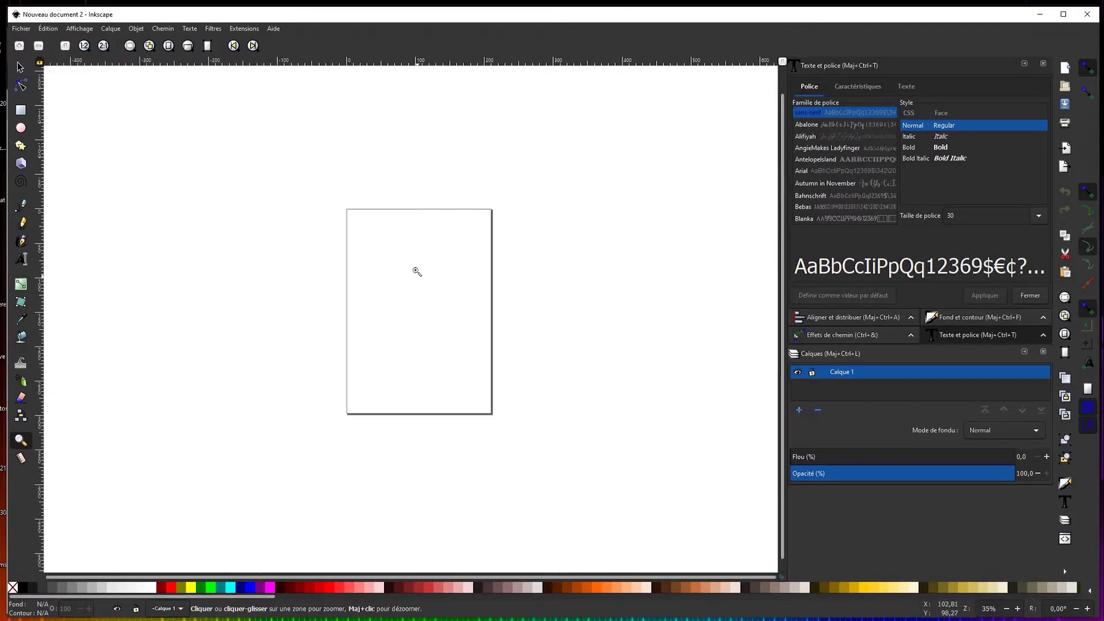
{"action": "left_click", "coordinate": [400, 281]}
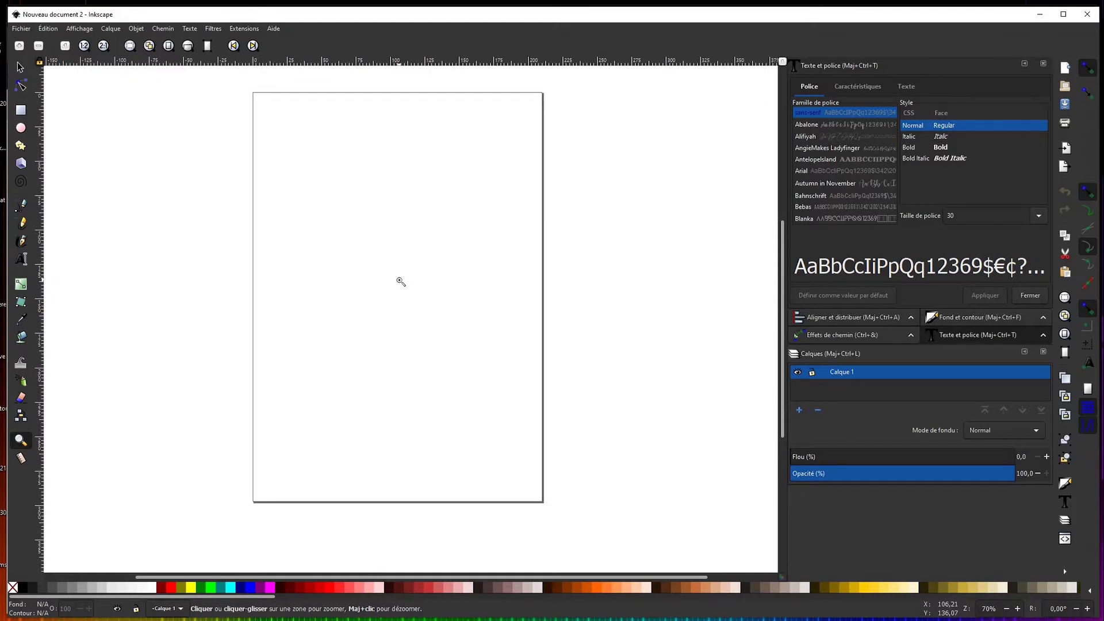
{"action": "left_click_drag", "start_coordinate": [400, 281], "coordinate": [423, 298]}
{"action": "left_click_drag", "start_coordinate": [364, 268], "coordinate": [453, 270]}
{"action": "left_click", "coordinate": [453, 270]}
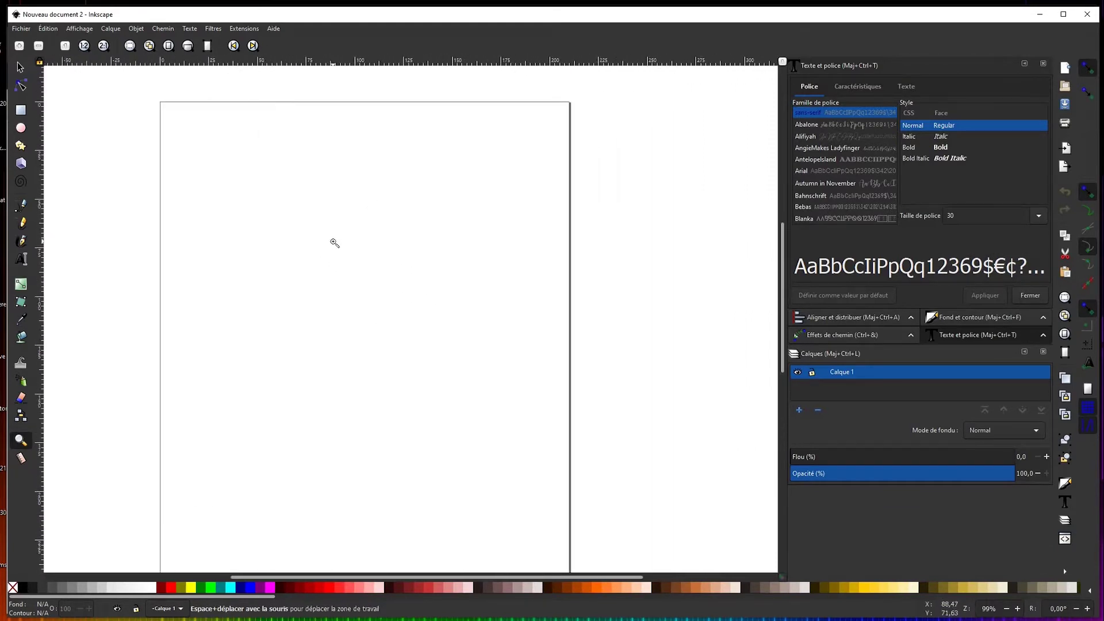
Draw an ellipse about 86 mm wide and 78 mm tall in the upper-left area of the page
{"action": "left_click", "coordinate": [21, 129]}
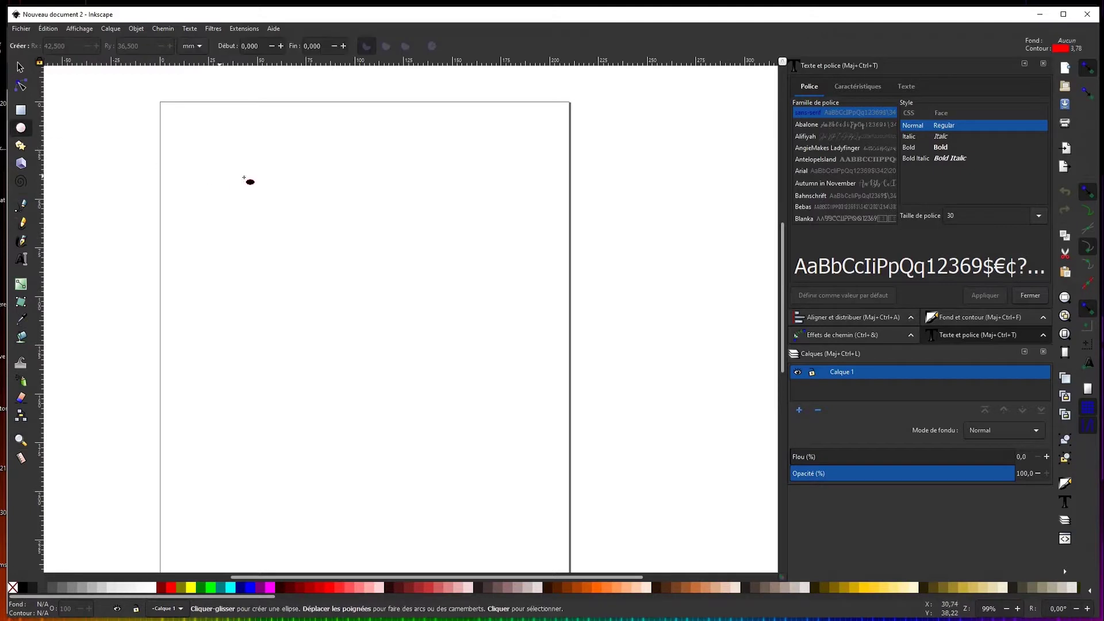
{"action": "left_click_drag", "start_coordinate": [215, 146], "coordinate": [366, 287]}
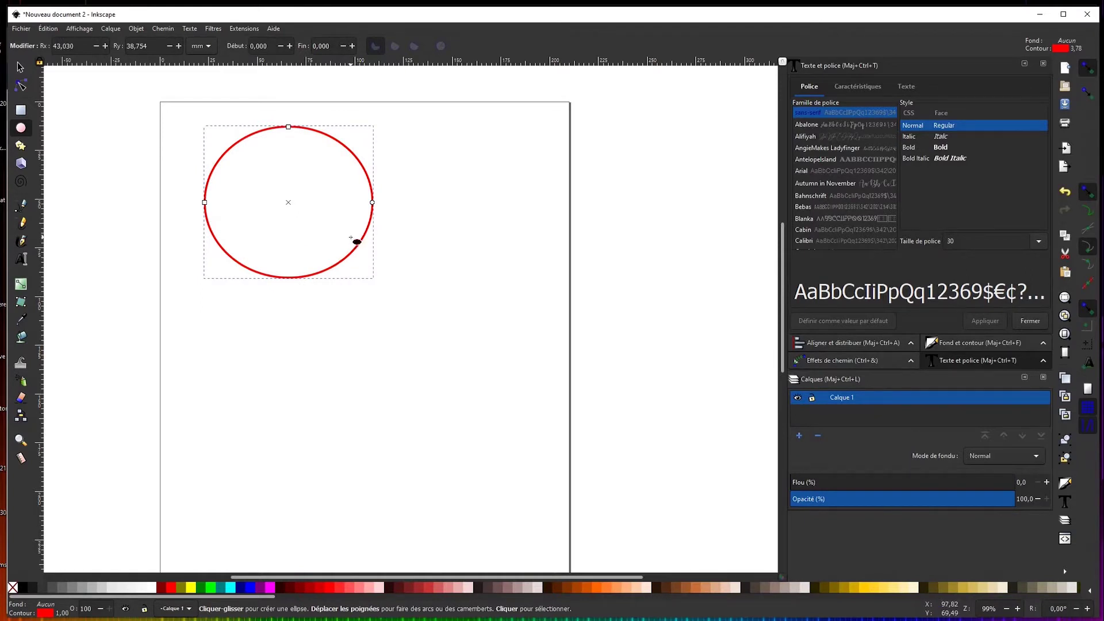
Try a green stroke and a blue fill on the ellipse, and leave it unfilled with a blue stroke
{"action": "left_click", "coordinate": [210, 589], "text": "shift"}
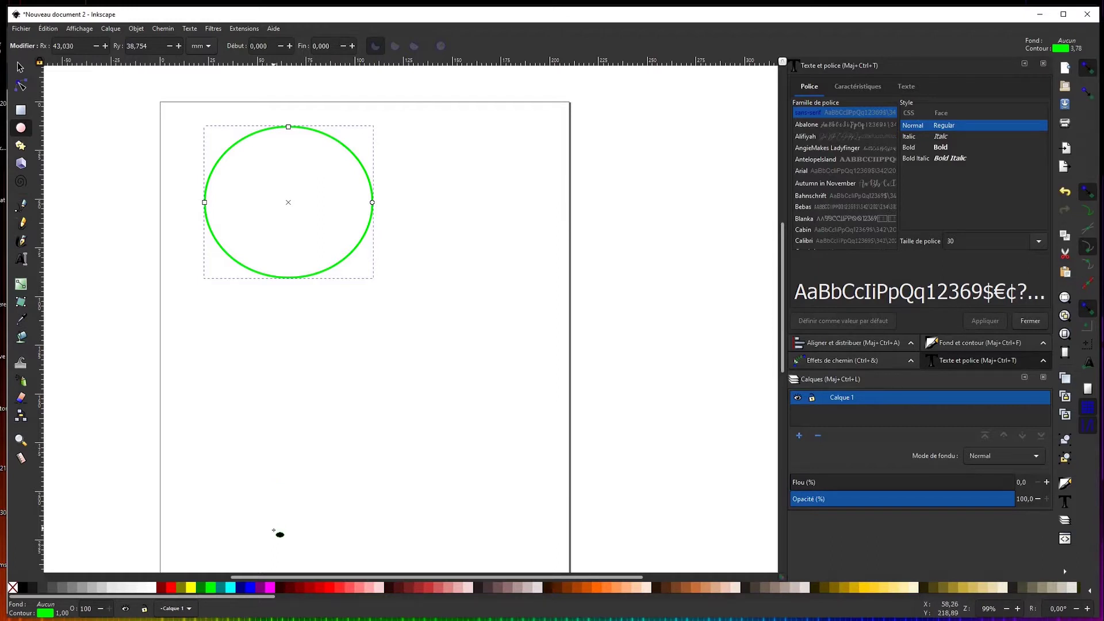
{"action": "left_click", "coordinate": [251, 588]}
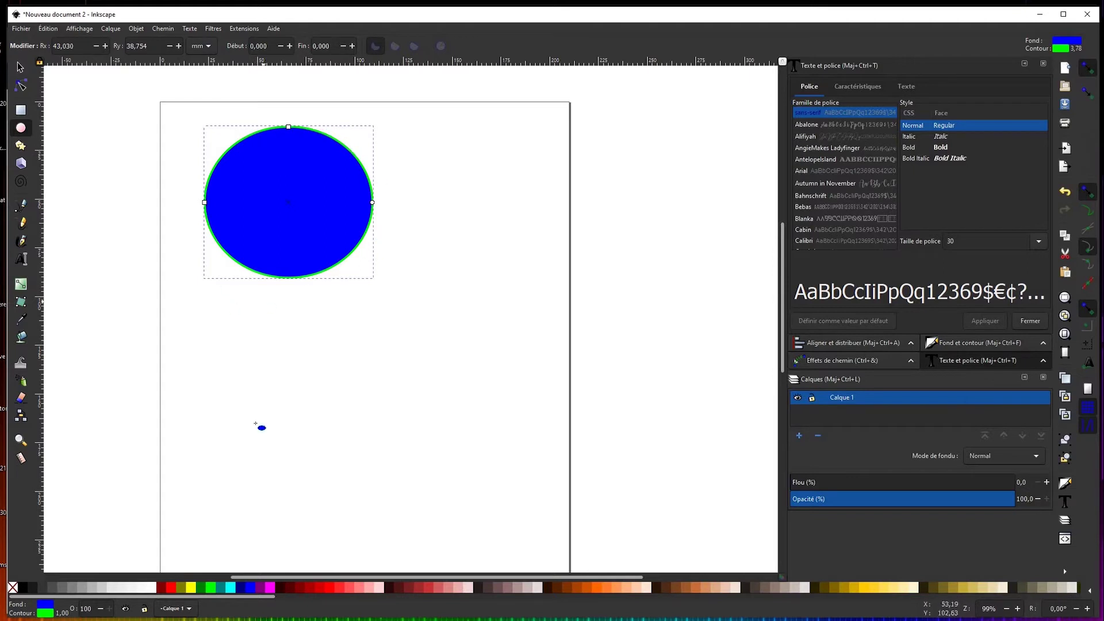
{"action": "left_click", "coordinate": [12, 587]}
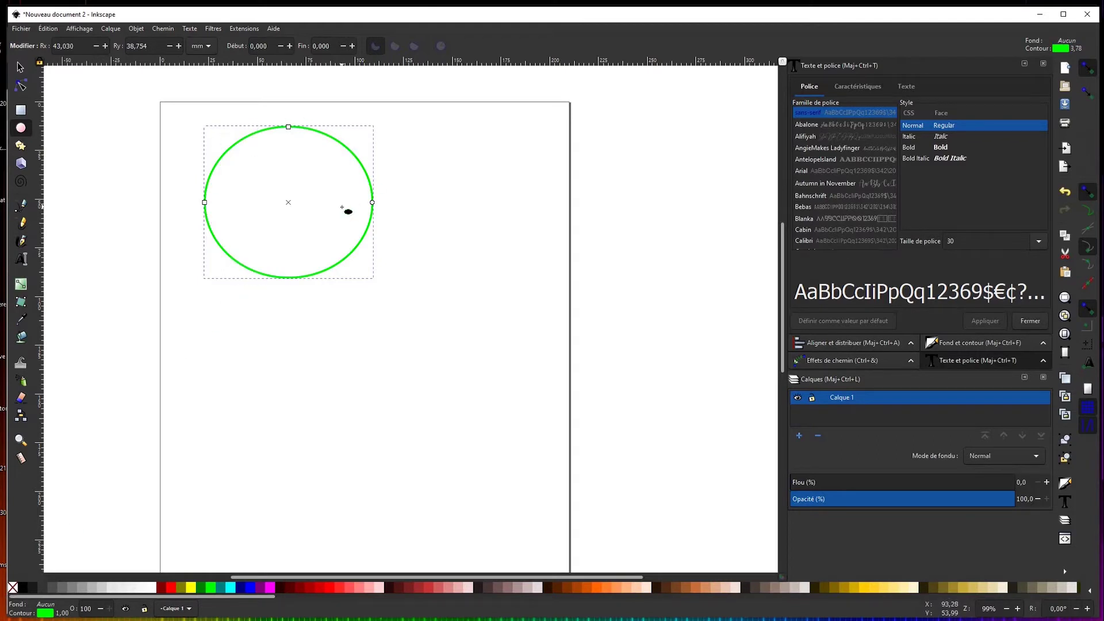
{"action": "left_click", "coordinate": [271, 588], "text": "shift"}
{"action": "left_click", "coordinate": [171, 588], "text": "shift"}
{"action": "left_click", "coordinate": [249, 588], "text": "shift"}
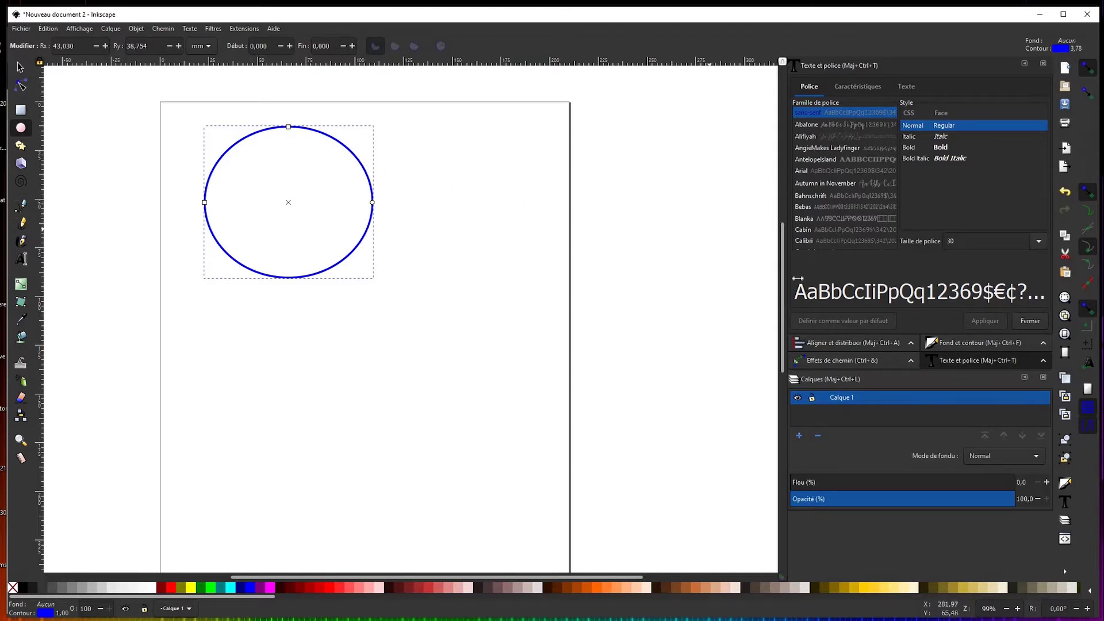
Thicken the ellipse's stroke to 4.1 mm, and set the stroke width back to 1 mm
{"action": "left_click", "coordinate": [955, 346]}
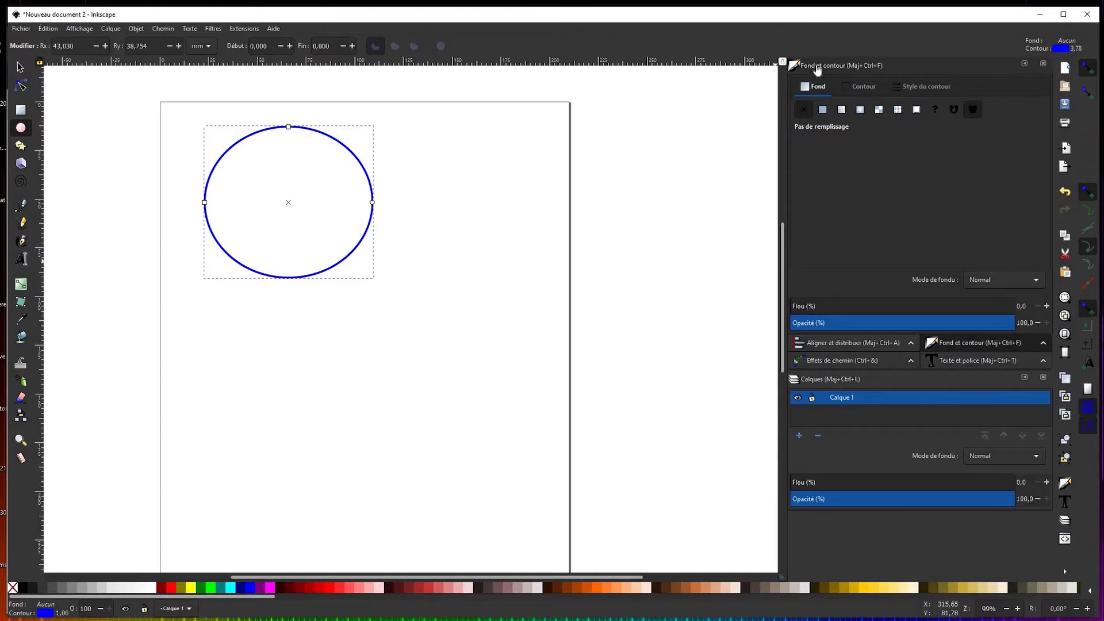
{"action": "left_click", "coordinate": [927, 87]}
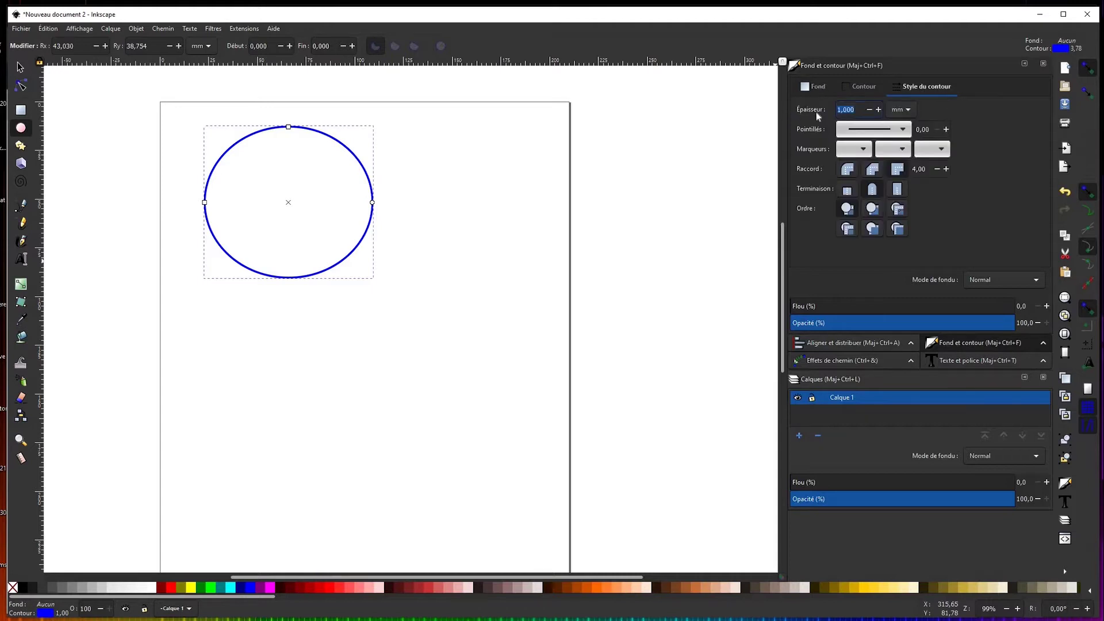
{"action": "left_click", "coordinate": [878, 111]}
{"action": "left_click", "coordinate": [879, 110]}
{"action": "left_click", "coordinate": [878, 110]}
{"action": "left_click", "coordinate": [879, 110]}
{"action": "left_click", "coordinate": [878, 110]}
{"action": "left_click", "coordinate": [879, 110]}
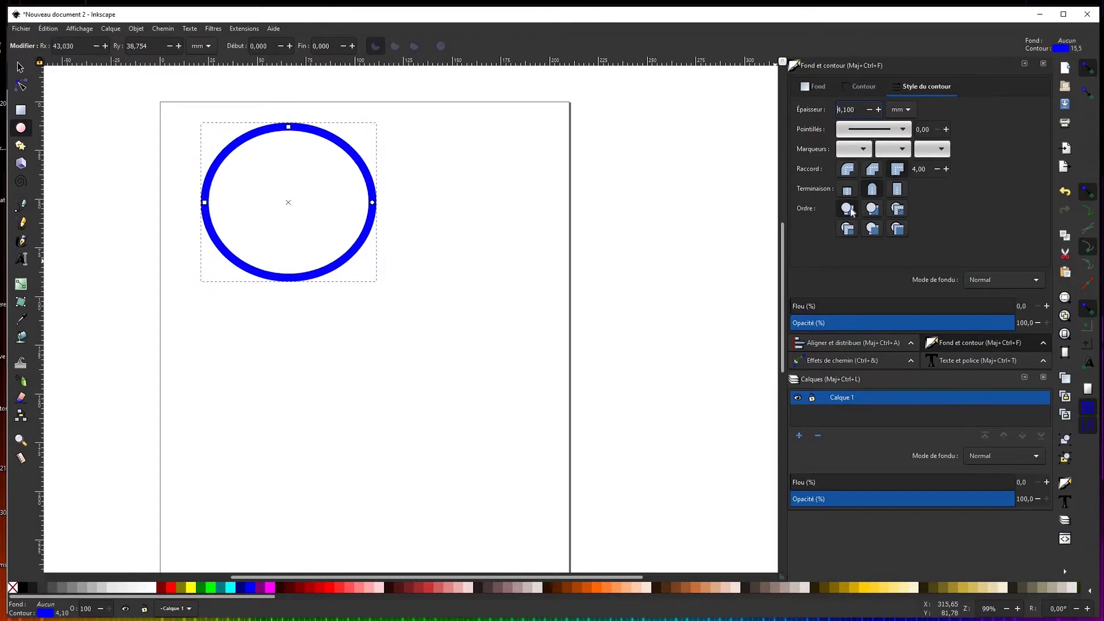
{"action": "type", "text": "1"}
{"action": "key", "text": "Return"}
{"action": "left_click", "coordinate": [153, 123]}
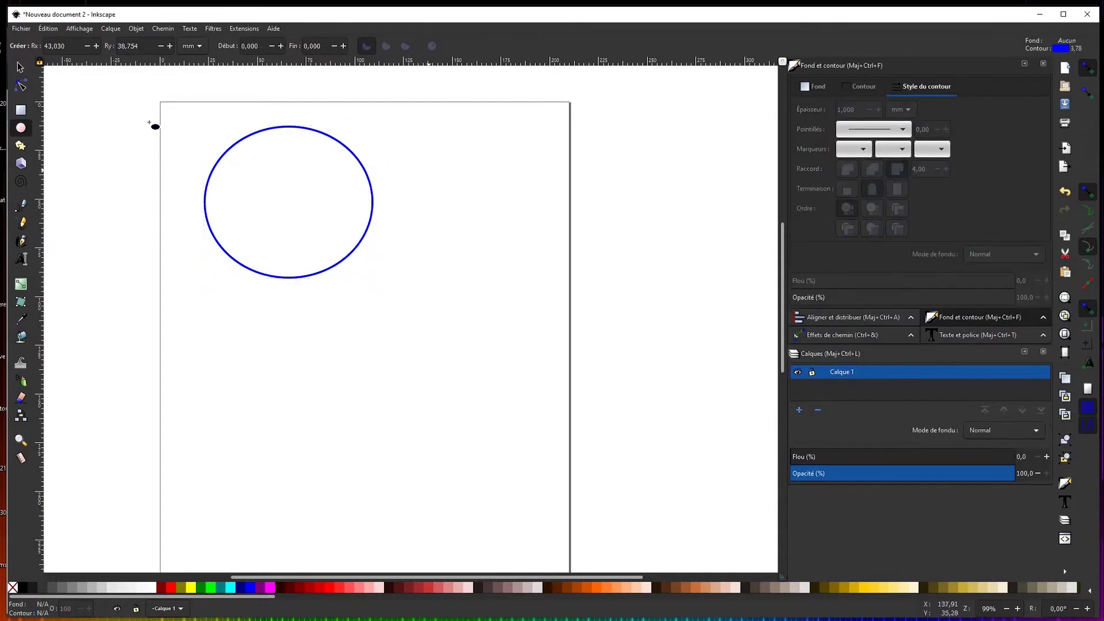
Switch the size units to inches and resize the ellipse to a 3 in by 3 in circle
{"action": "key", "text": "s"}
{"action": "key", "text": "ctrl+a"}
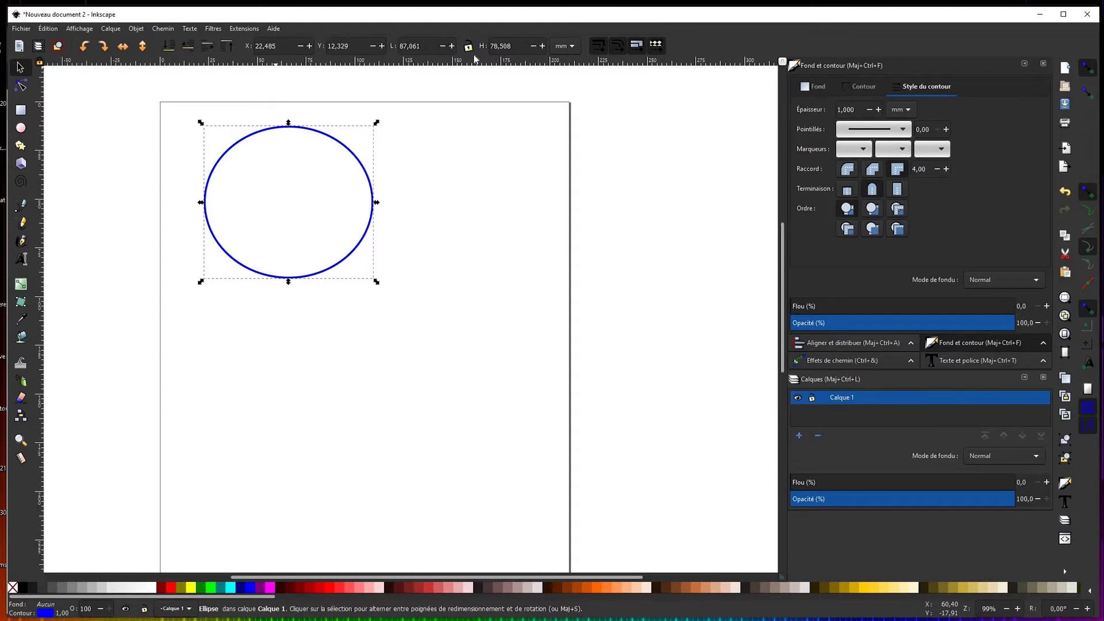
{"action": "left_click", "coordinate": [567, 46]}
{"action": "left_click", "coordinate": [562, 62]}
{"action": "double_click", "coordinate": [409, 46]}
{"action": "type", "text": "3"}
{"action": "key", "text": "Return"}
{"action": "double_click", "coordinate": [482, 48]}
{"action": "type", "text": "3"}
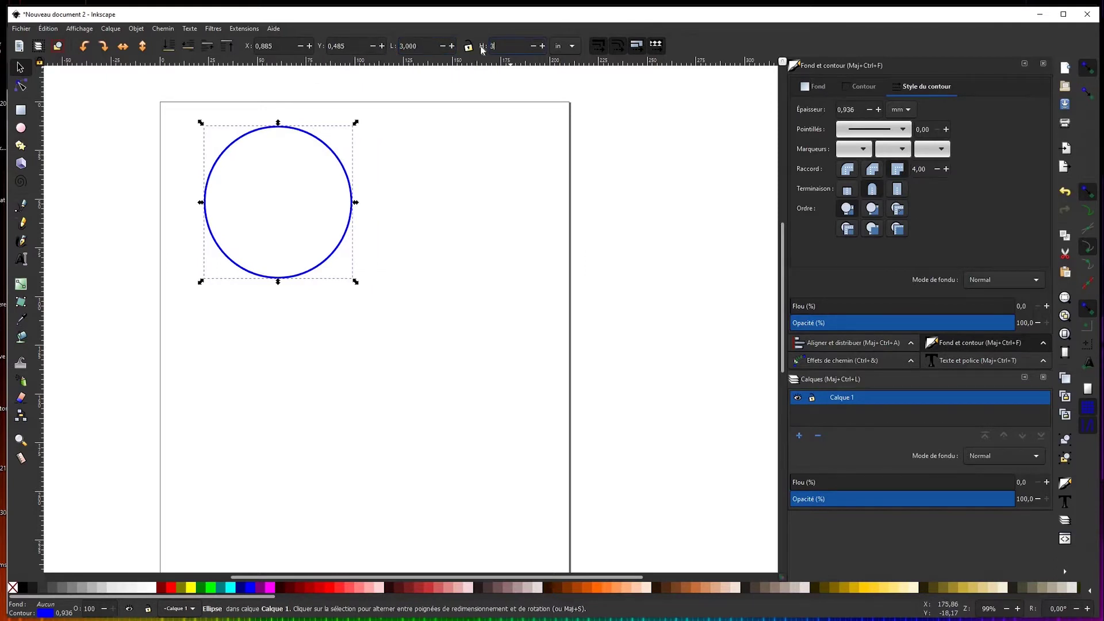
{"action": "key", "text": "Return"}
{"action": "left_click", "coordinate": [486, 152]}
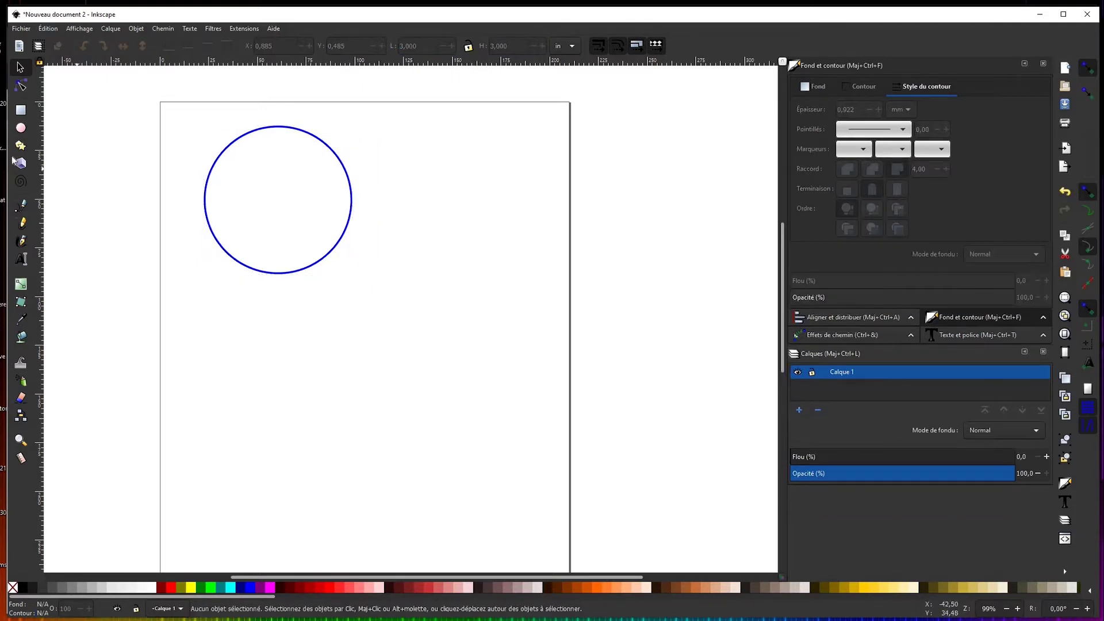
Draw a small ellipse to the right of the large circle and set its width and height to 0.2 in
{"action": "left_click", "coordinate": [20, 130]}
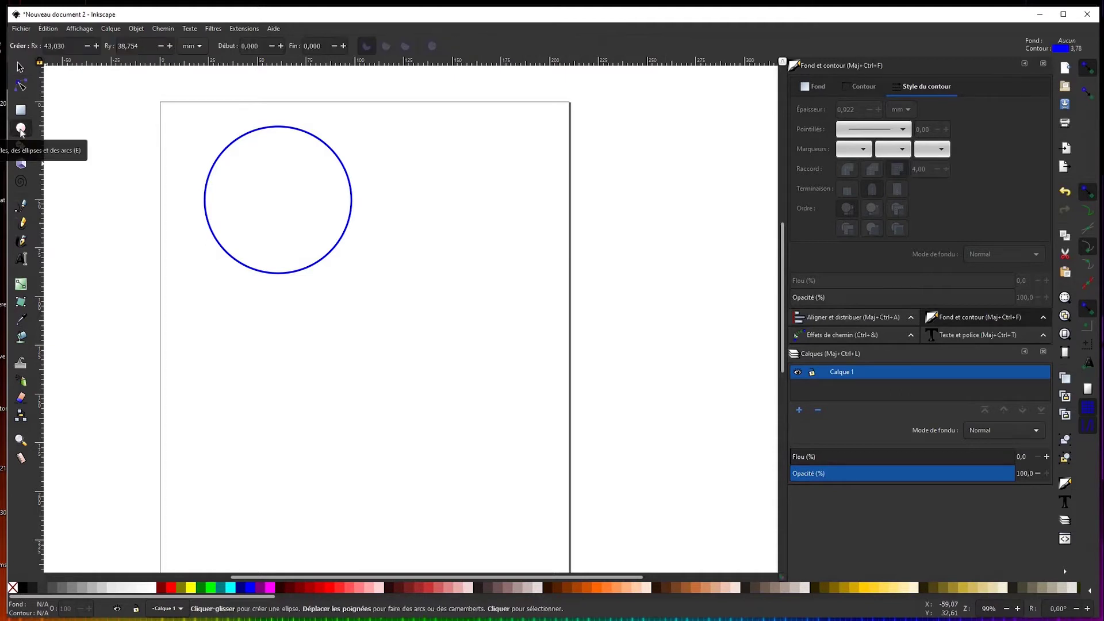
{"action": "left_click_drag", "start_coordinate": [396, 173], "coordinate": [437, 211]}
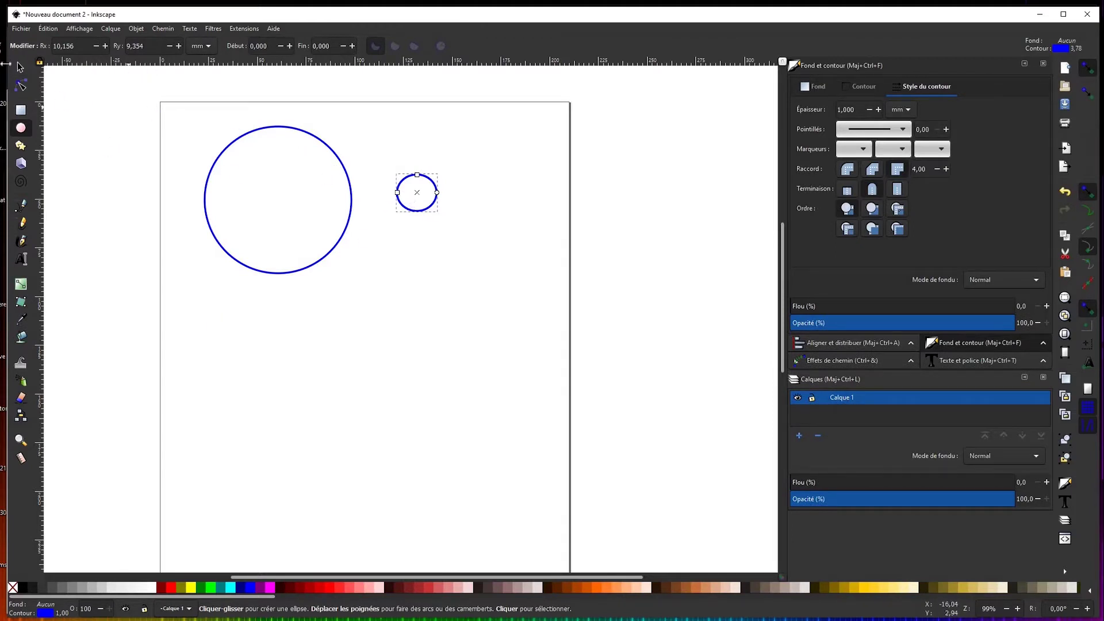
{"action": "left_click", "coordinate": [21, 68]}
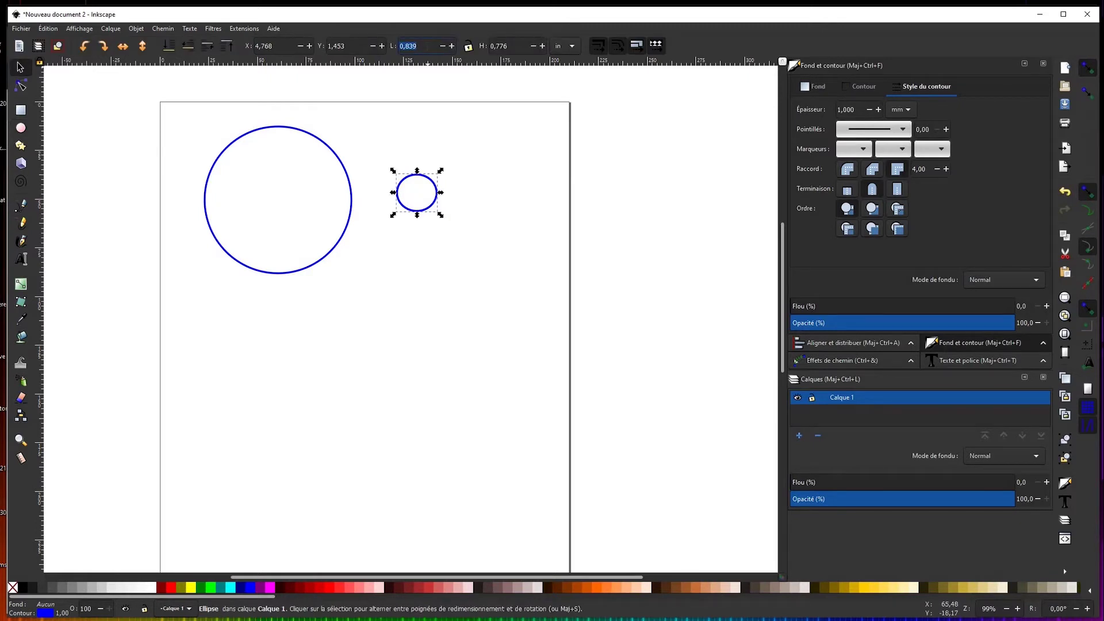
{"action": "type", "text": "0.2"}
{"action": "key", "text": "Tab"}
{"action": "type", "text": "0"}
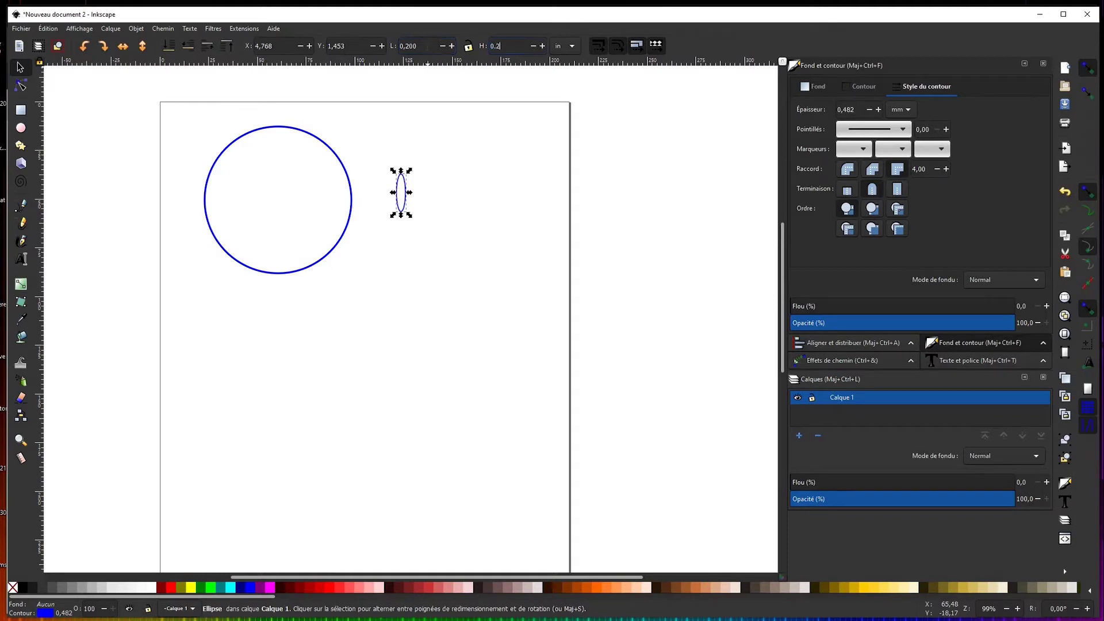
{"action": "type", "text": ".2"}
{"action": "key", "text": "Return"}
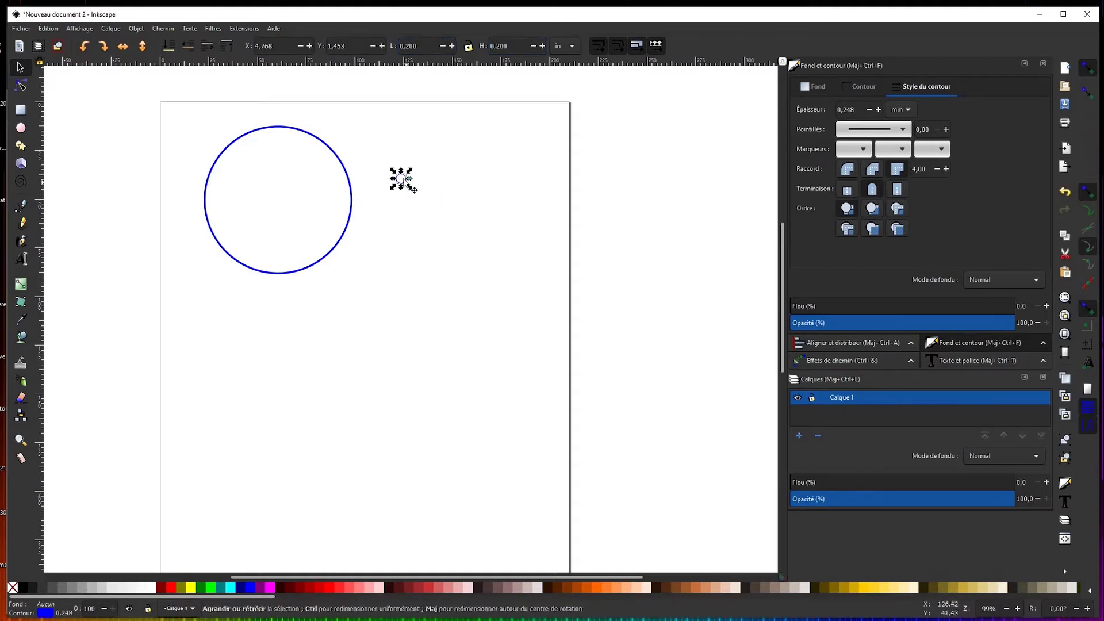
Move the 0.2 in circle inside the large circle, near its top edge and slightly left of centre
{"action": "left_click_drag", "start_coordinate": [401, 183], "coordinate": [257, 148]}
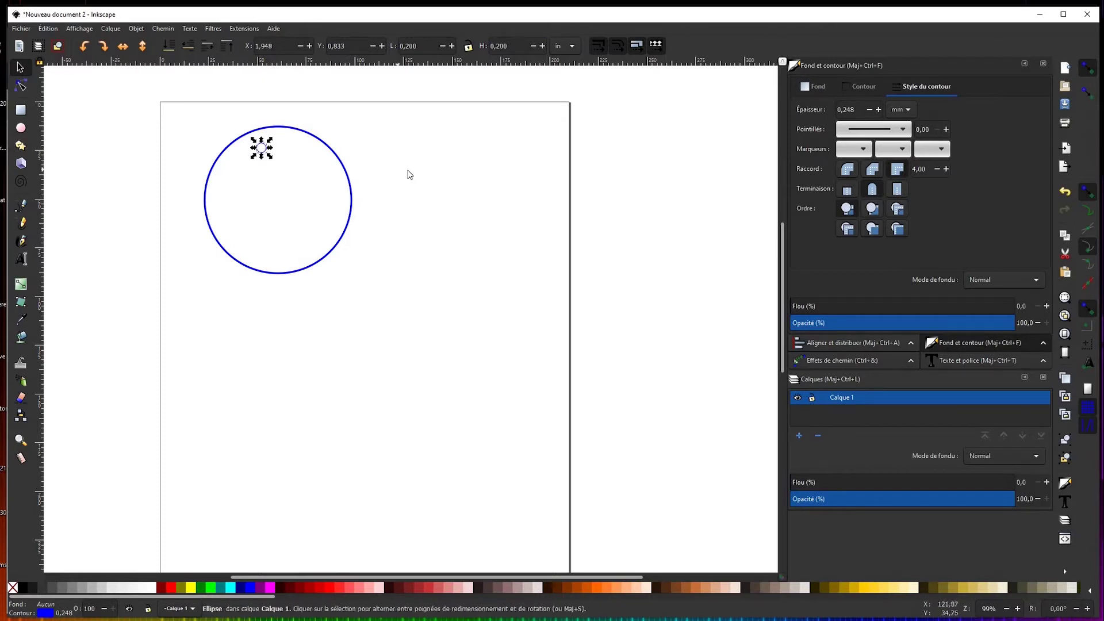
{"action": "left_click", "coordinate": [497, 298]}
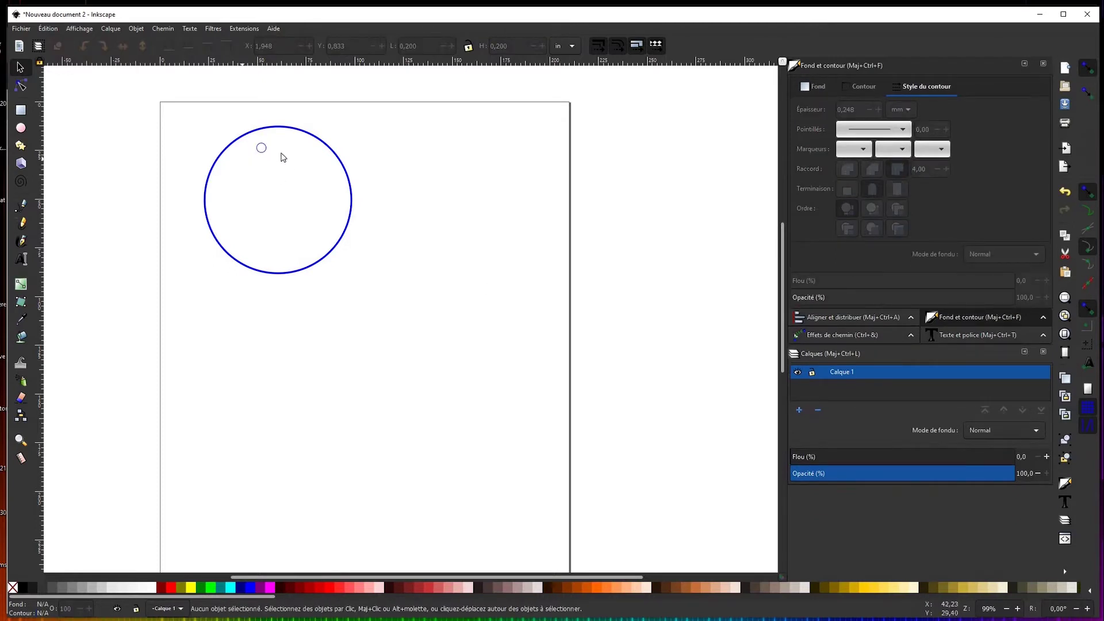
Duplicate the small circle and arrange the pair side by side near the top of the large circle
{"action": "left_click", "coordinate": [262, 152]}
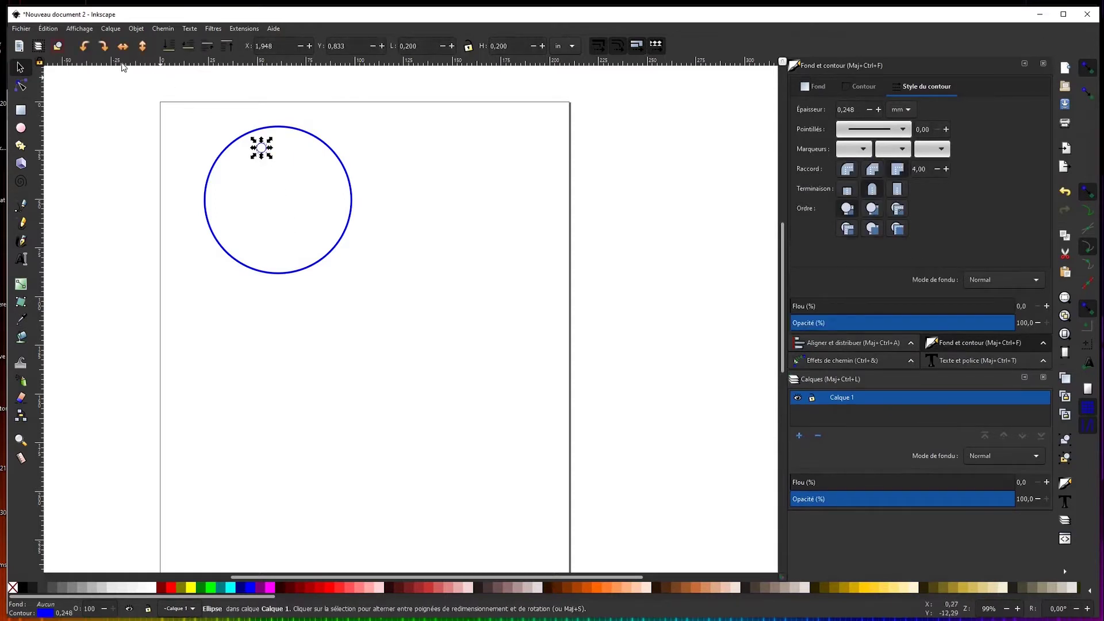
{"action": "left_click", "coordinate": [49, 29]}
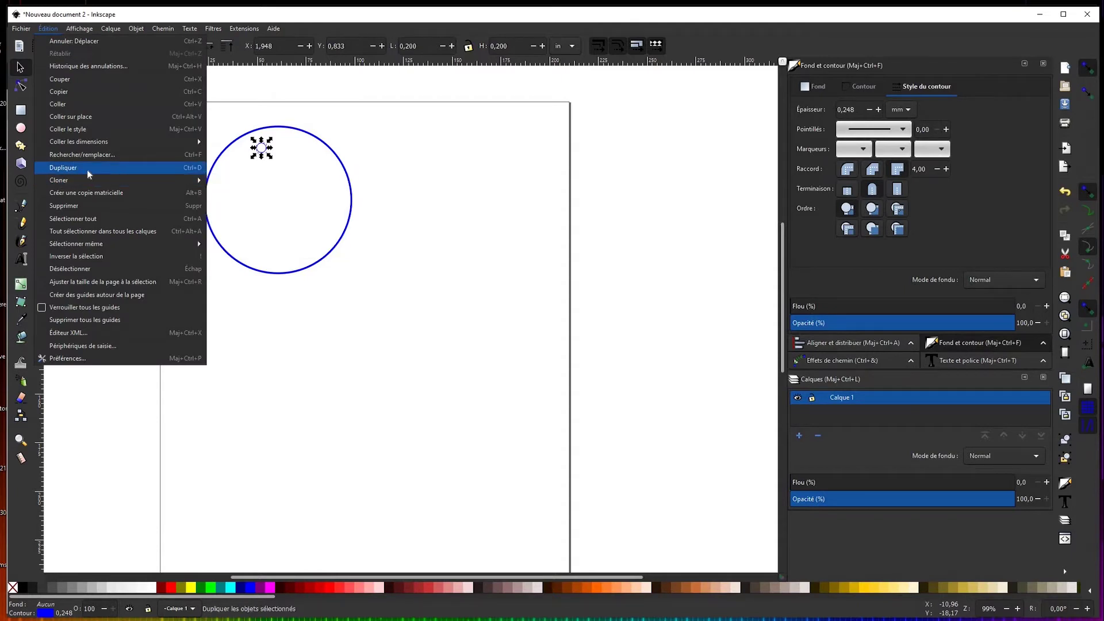
{"action": "key", "text": "Return"}
{"action": "left_click_drag", "start_coordinate": [266, 152], "coordinate": [288, 152]}
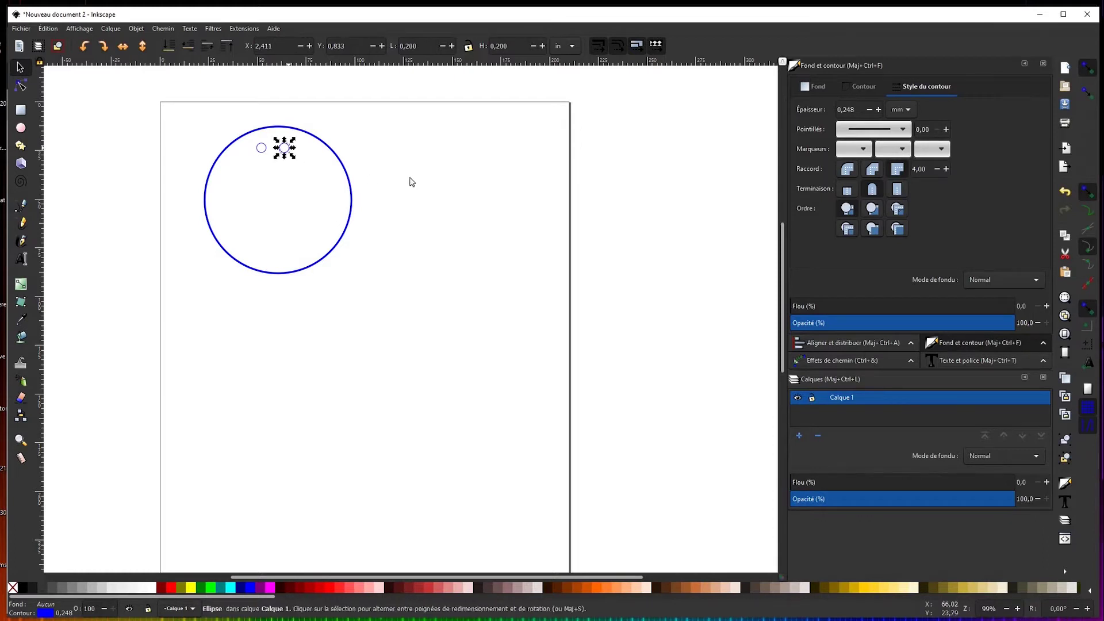
{"action": "left_click", "coordinate": [441, 270]}
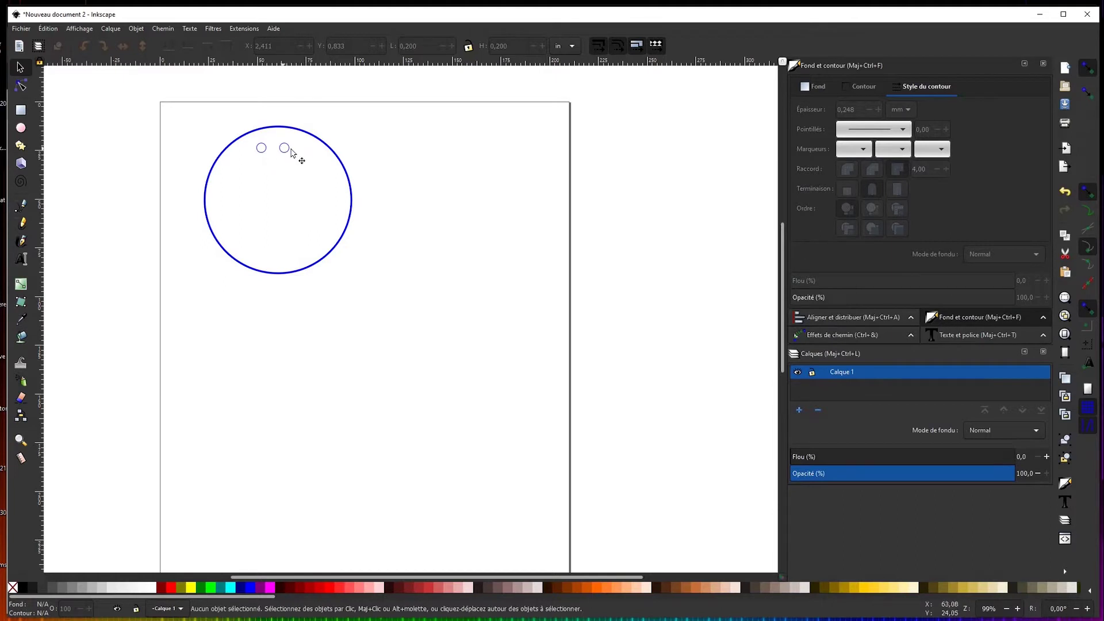
{"action": "left_click_drag", "start_coordinate": [289, 152], "coordinate": [270, 153]}
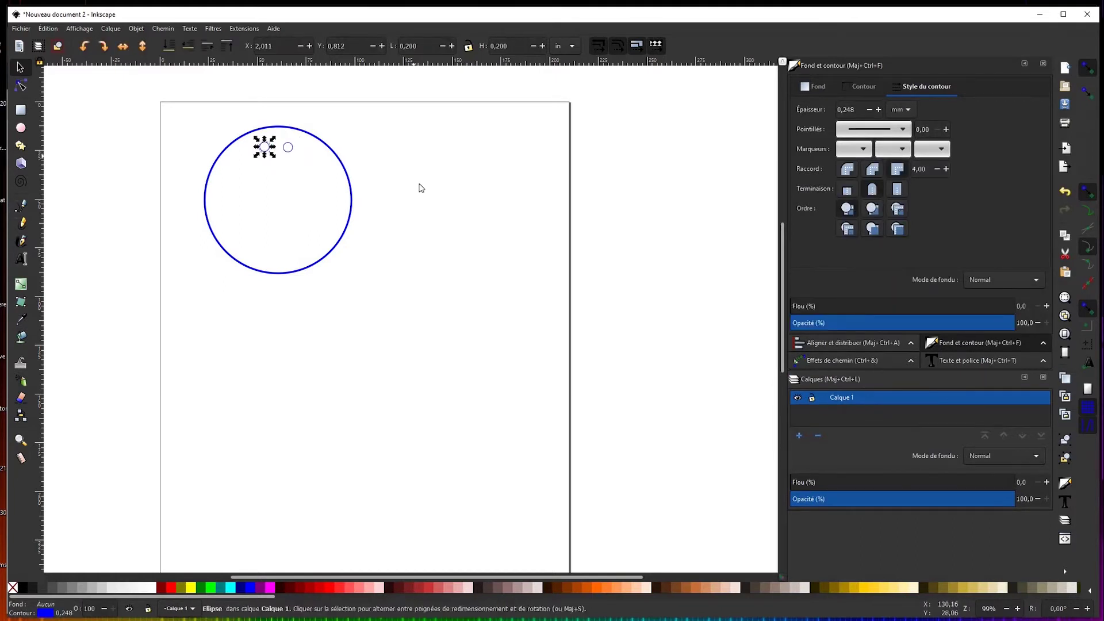
{"action": "left_click", "coordinate": [419, 185]}
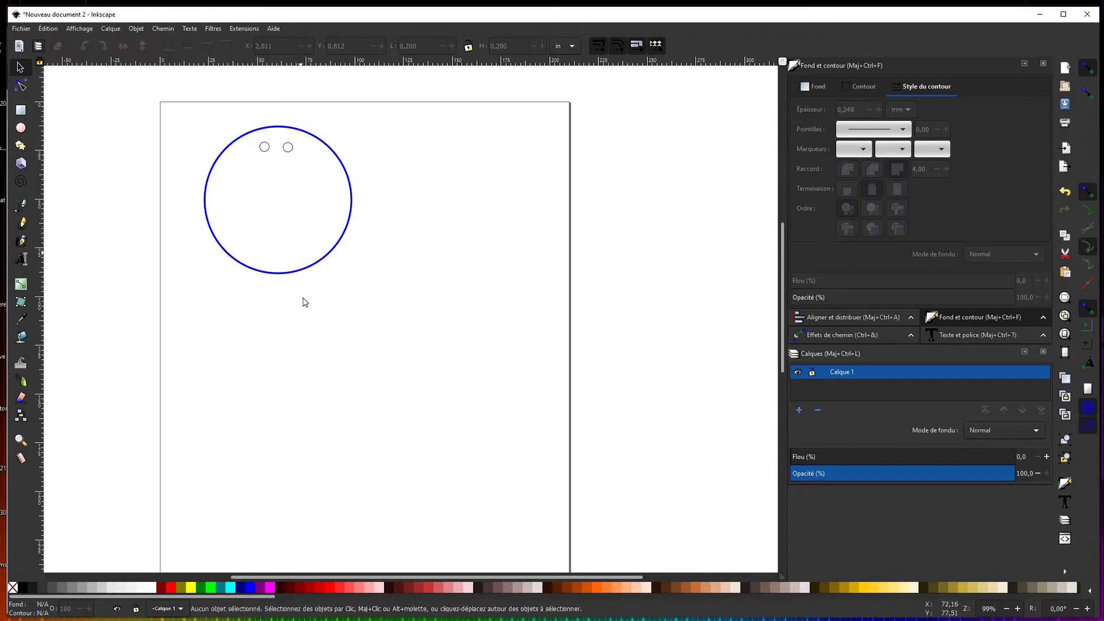
Add the text "GlowForge" inside the large circle, below the two small circles
{"action": "left_click", "coordinate": [21, 260]}
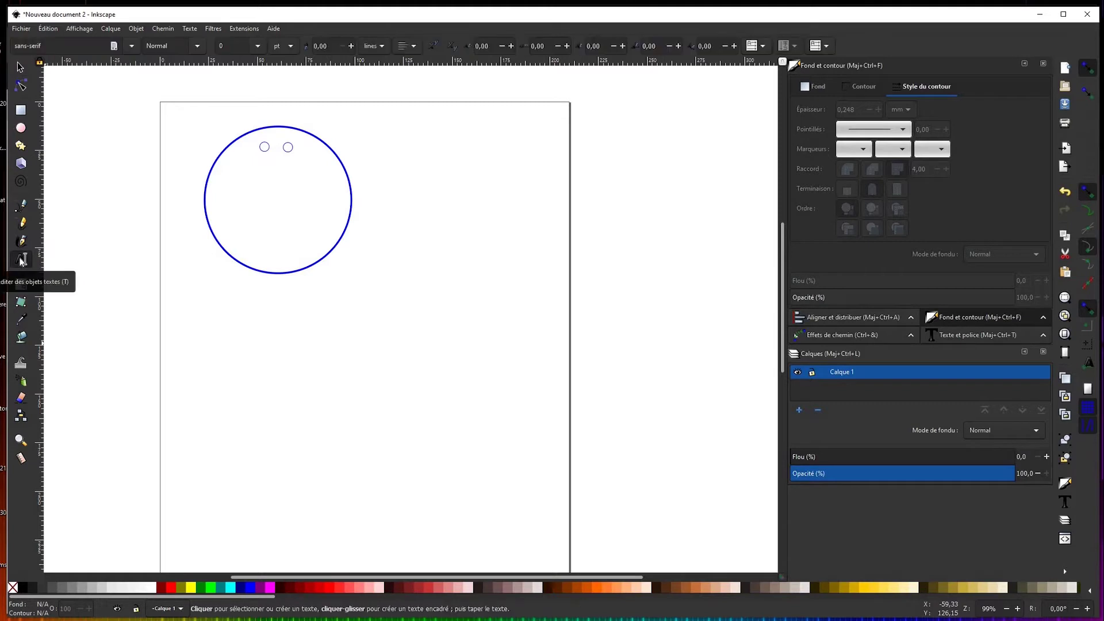
{"action": "left_click", "coordinate": [247, 186]}
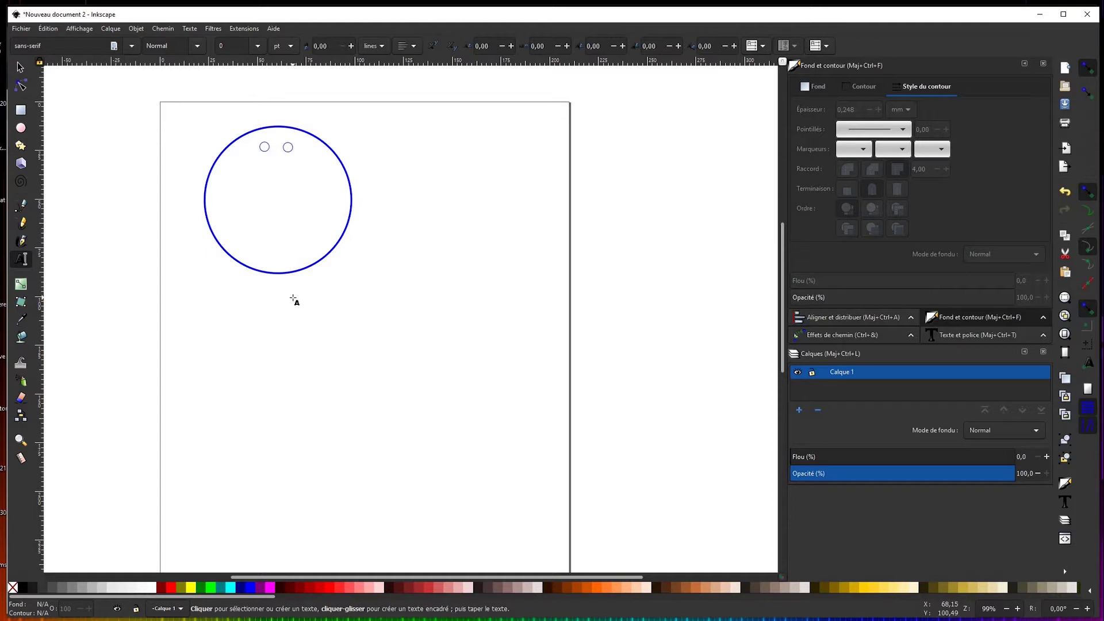
{"action": "type", "text": "Gl"}
{"action": "type", "text": "owForge"}
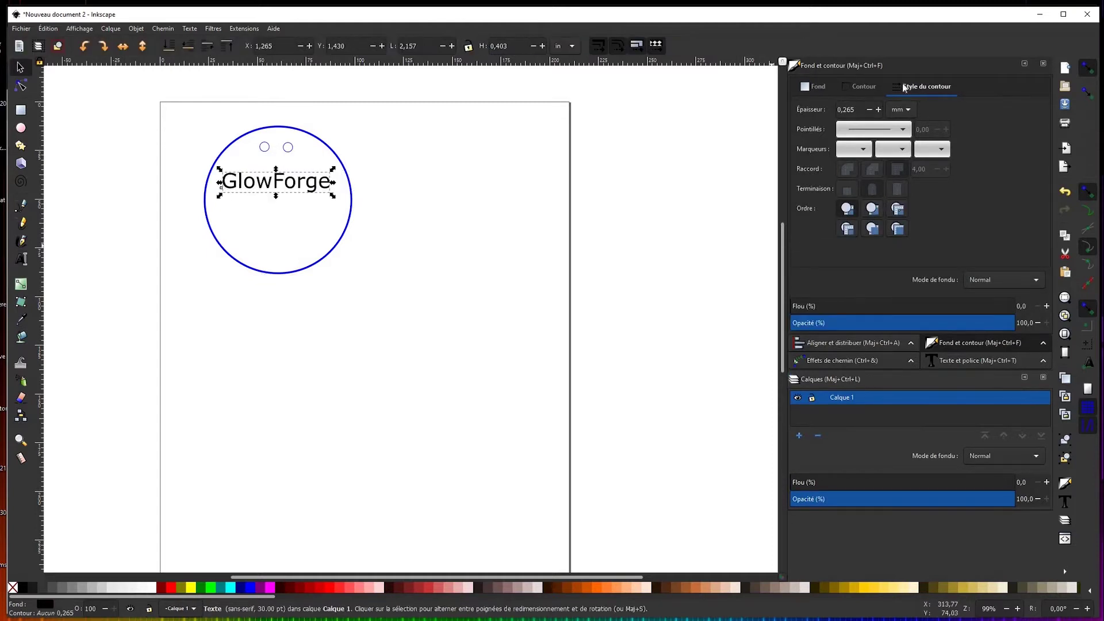
Set the GlowForge text in the Bebas font and recentre it below the two small circles
{"action": "left_click", "coordinate": [964, 363]}
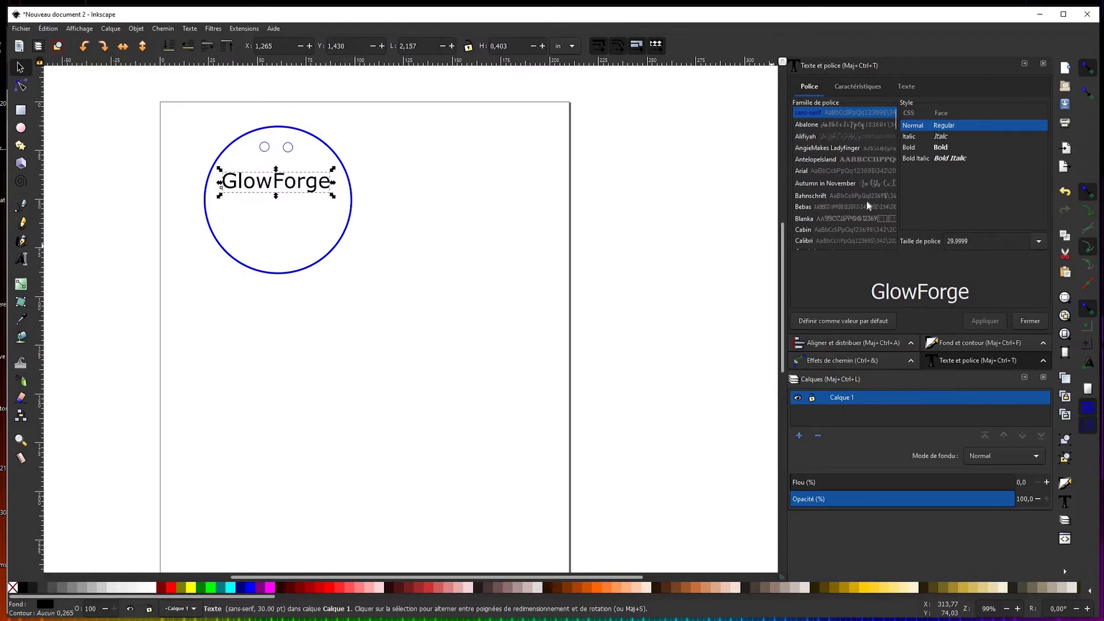
{"action": "left_click", "coordinate": [808, 125]}
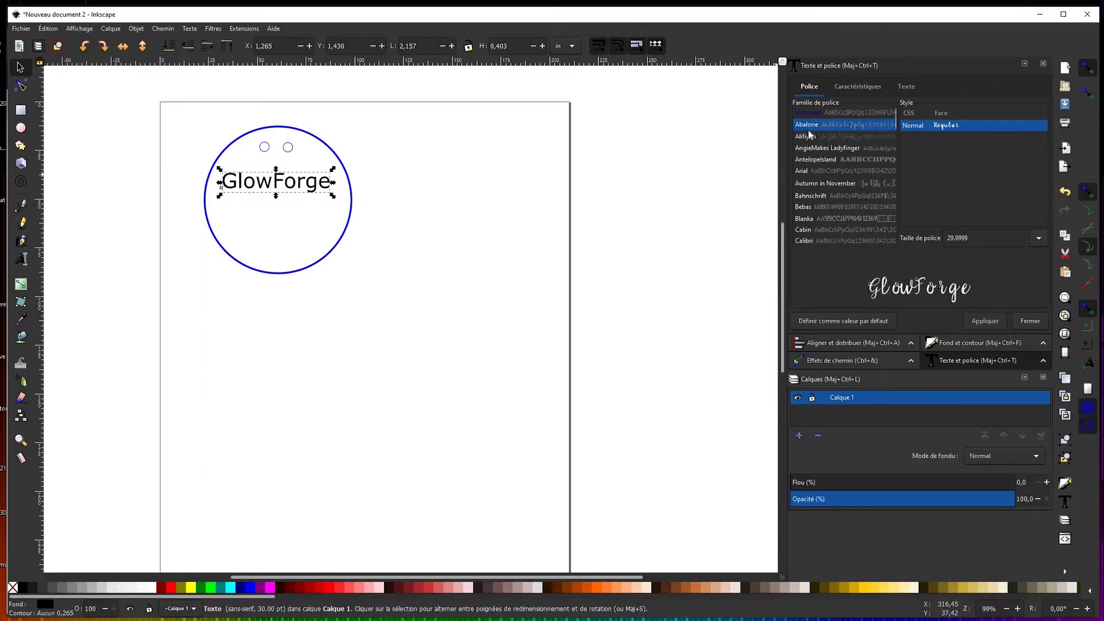
{"action": "left_click", "coordinate": [807, 137]}
{"action": "left_click", "coordinate": [812, 151]}
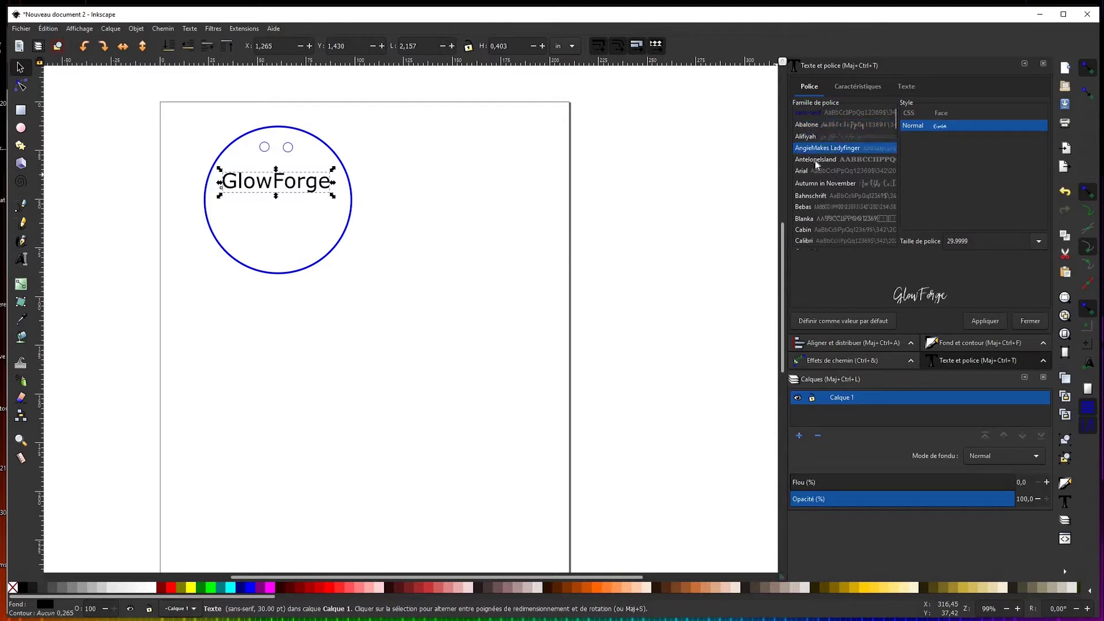
{"action": "left_click", "coordinate": [815, 160]}
{"action": "left_click", "coordinate": [816, 150]}
{"action": "left_click", "coordinate": [820, 137]}
{"action": "left_click", "coordinate": [816, 125]}
{"action": "left_click", "coordinate": [818, 150]}
{"action": "left_click", "coordinate": [819, 158]}
{"action": "left_click", "coordinate": [821, 195]}
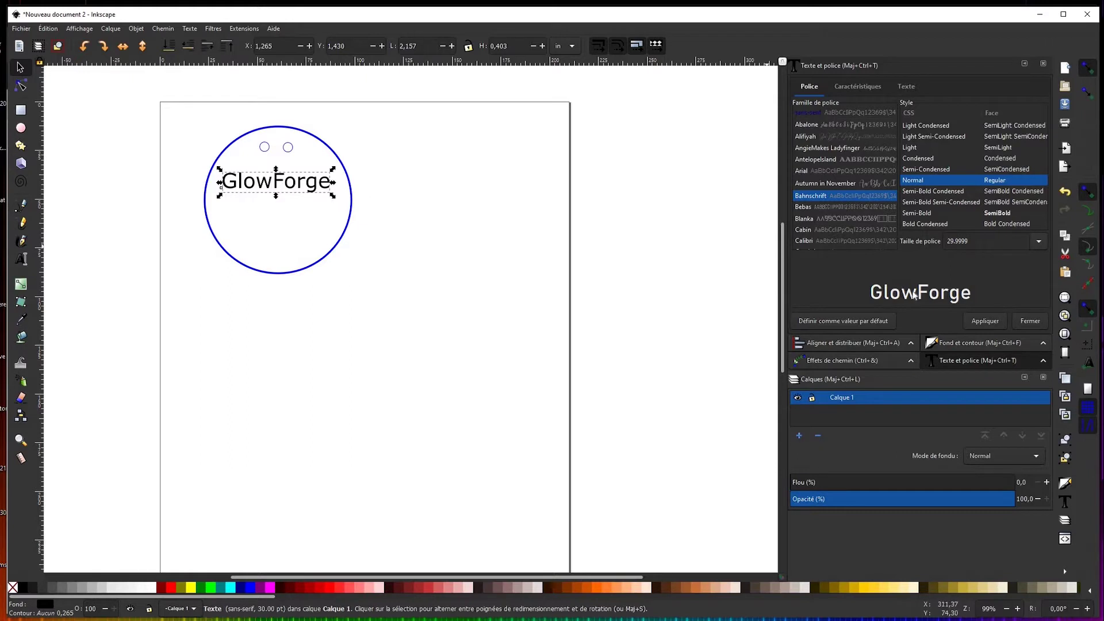
{"action": "left_click", "coordinate": [836, 218]}
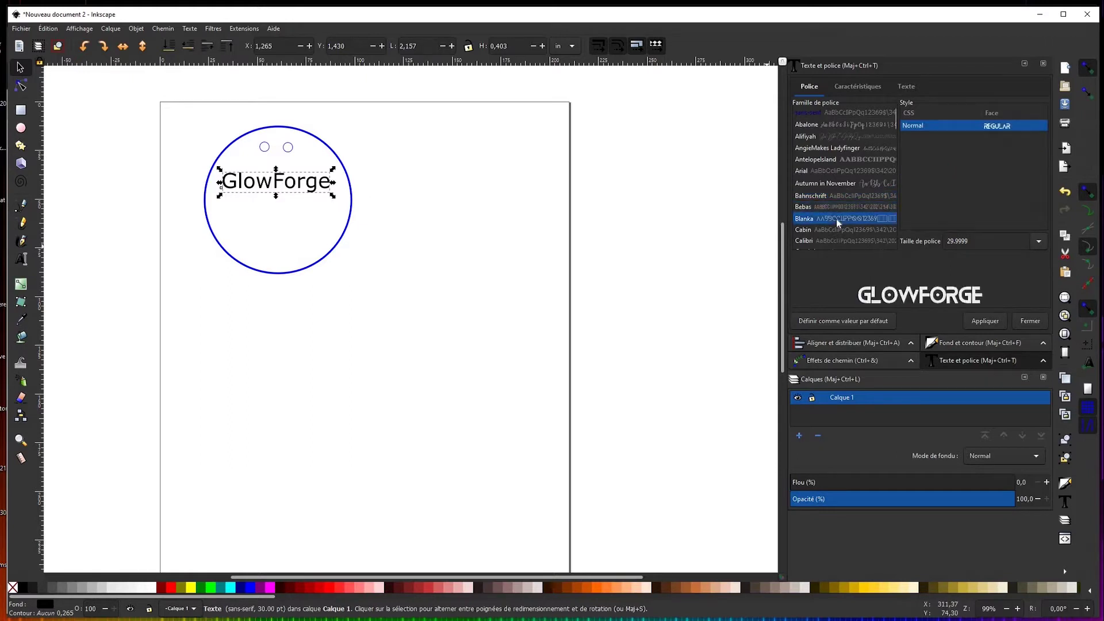
{"action": "left_click", "coordinate": [834, 207]}
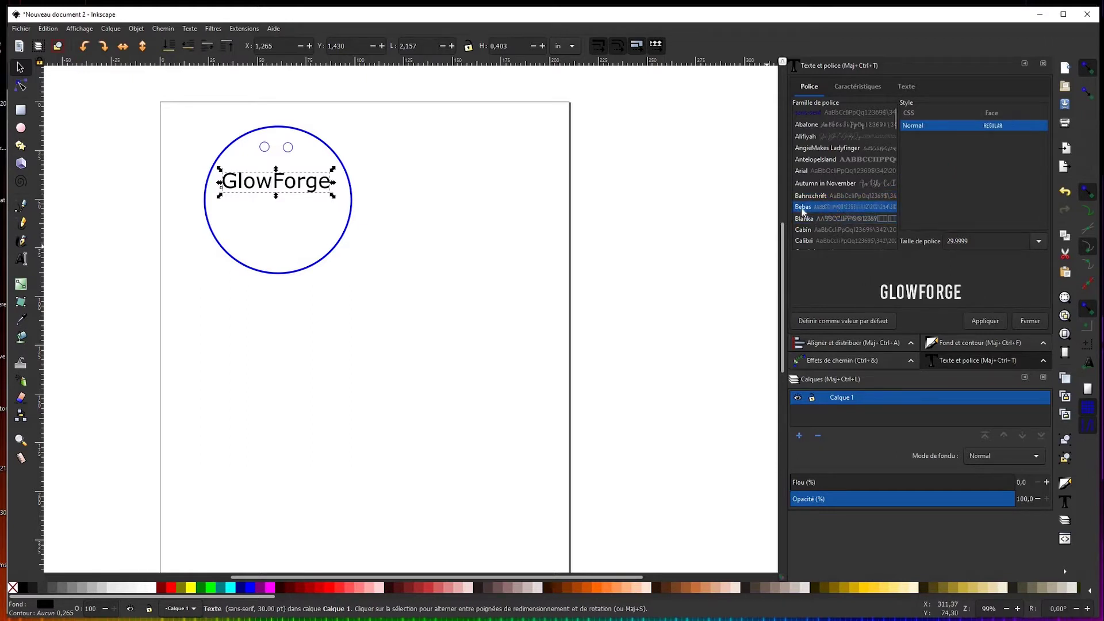
{"action": "left_click", "coordinate": [981, 322]}
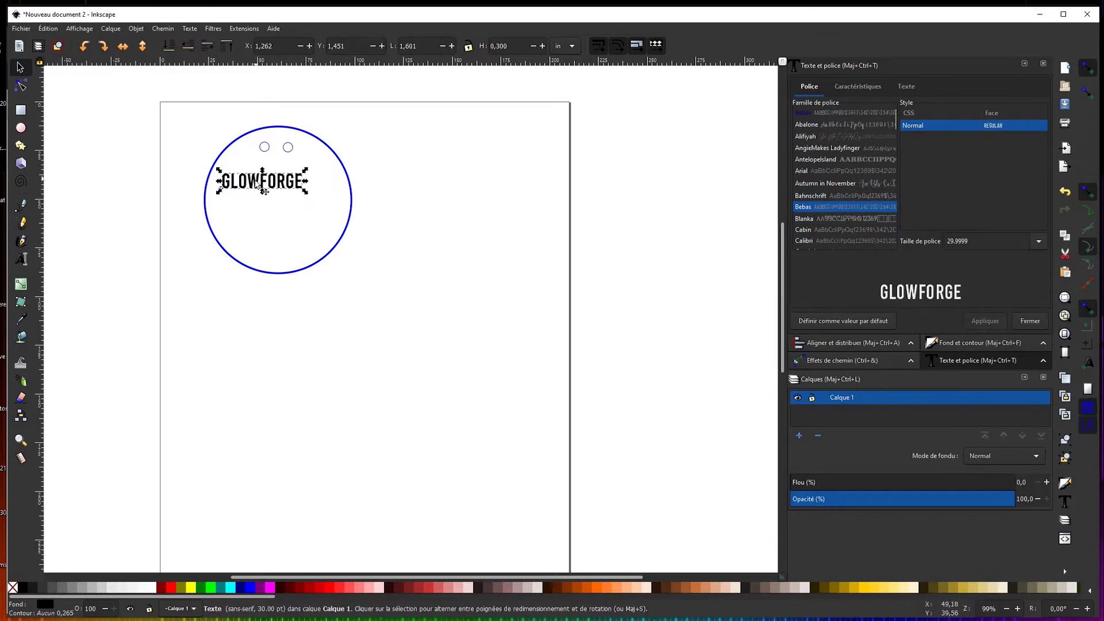
{"action": "left_click_drag", "start_coordinate": [271, 185], "coordinate": [286, 183]}
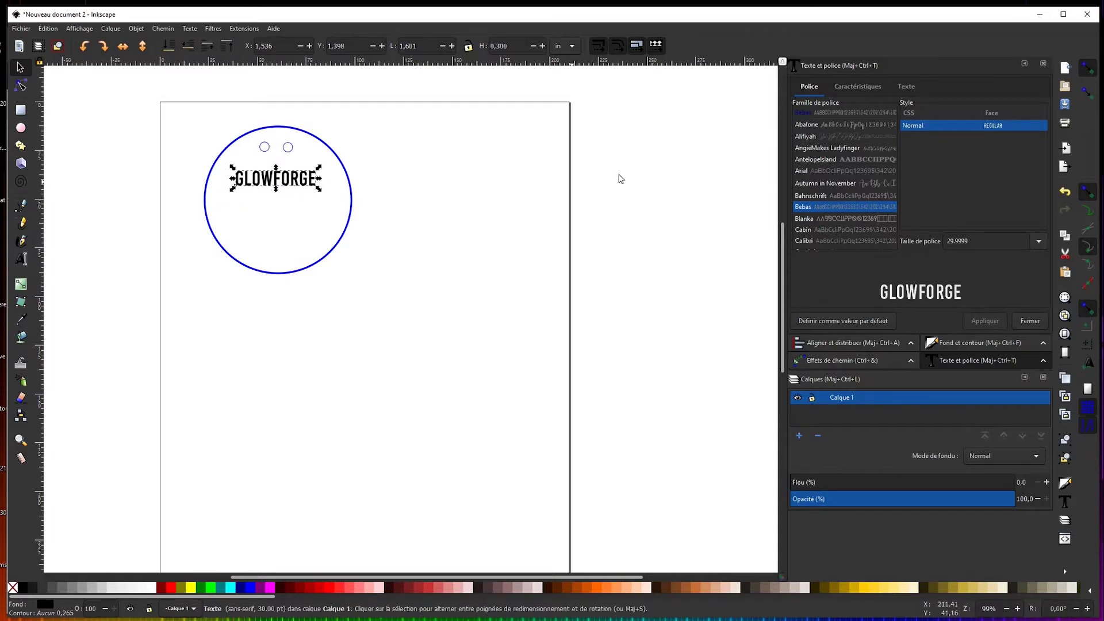
Set the text's font size to 48 and reposition it inside the large circle
{"action": "left_click", "coordinate": [1037, 242]}
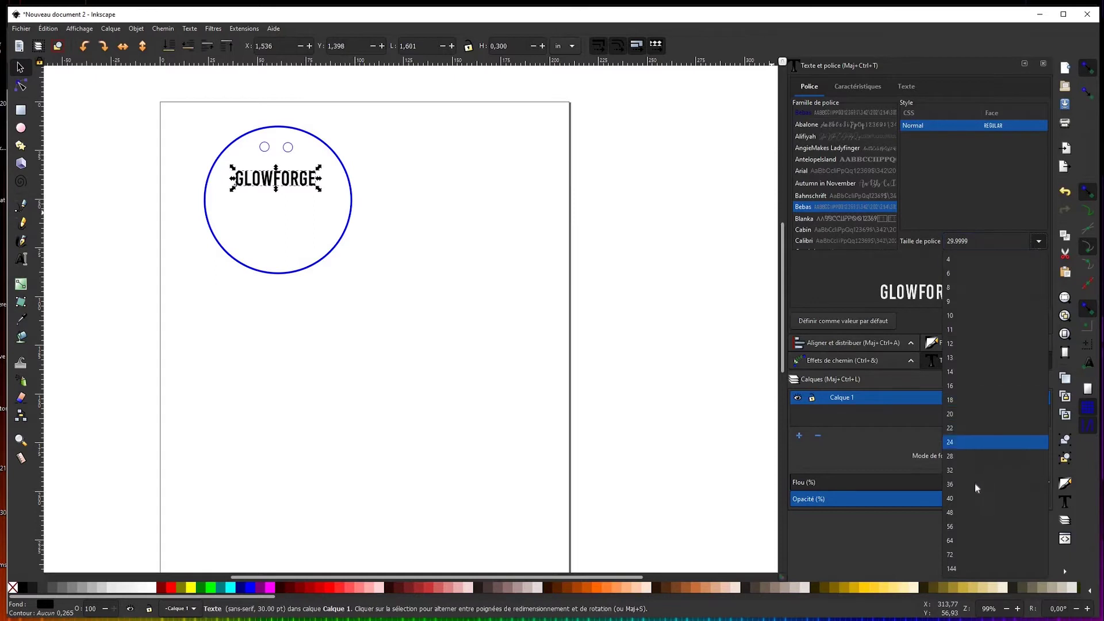
{"action": "left_click", "coordinate": [968, 511]}
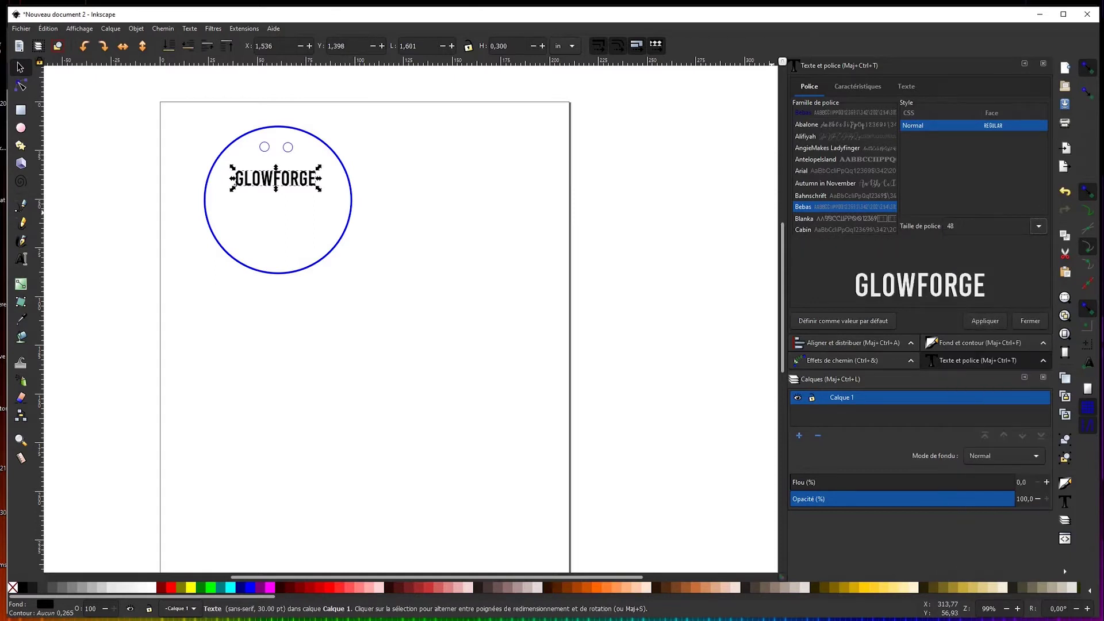
{"action": "left_click", "coordinate": [991, 323]}
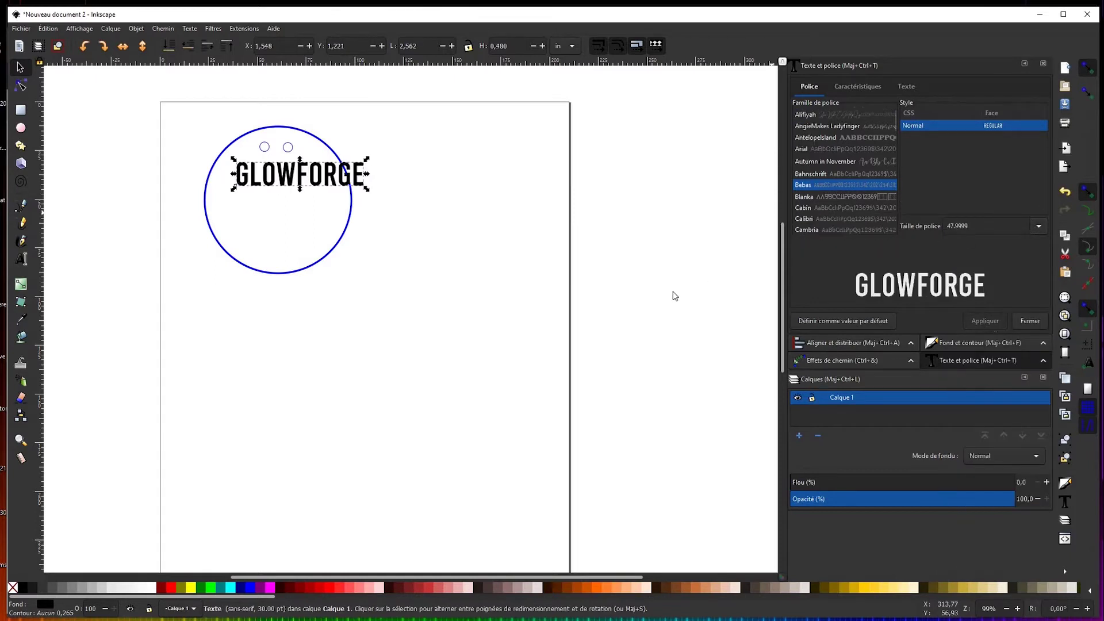
{"action": "left_click_drag", "start_coordinate": [318, 177], "coordinate": [294, 184]}
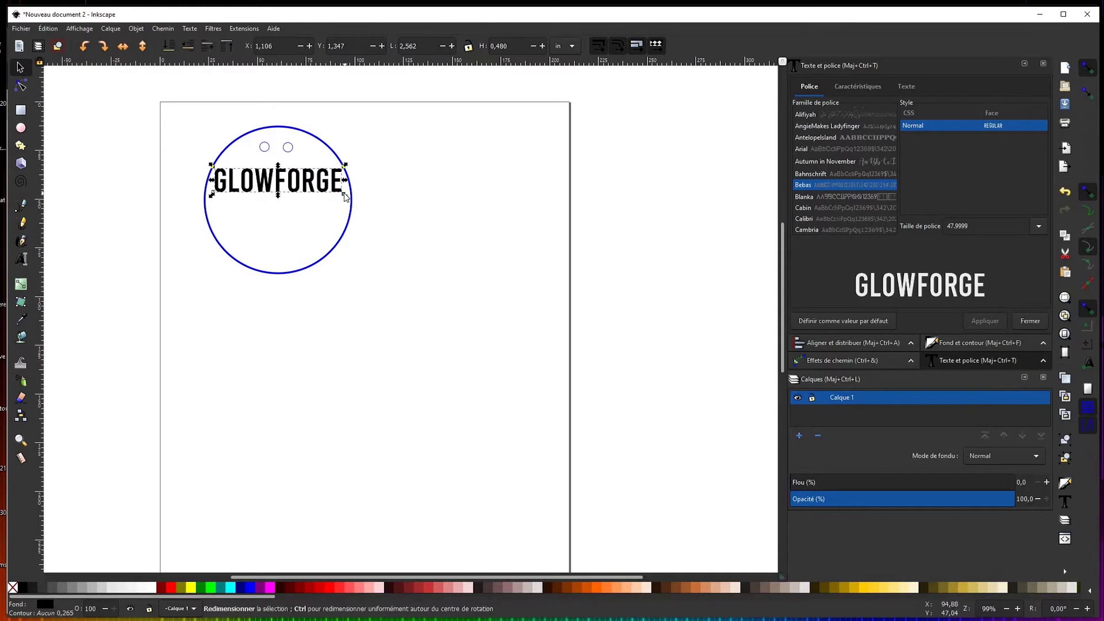
Undo a trial enlargement of the text and scale it down to about 40.9 pt inside the large circle
{"action": "left_click_drag", "start_coordinate": [345, 196], "coordinate": [438, 238]}
{"action": "key", "text": "ctrl+z"}
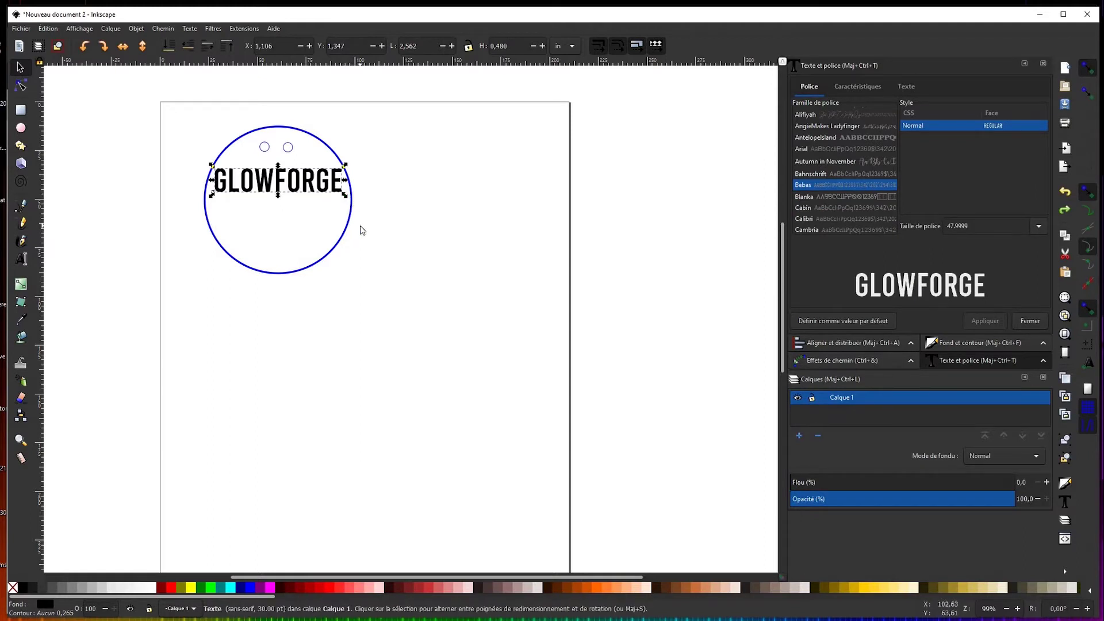
{"action": "mouse_move", "coordinate": [326, 192]}
{"action": "left_mouse_down"}
{"action": "mouse_move", "coordinate": [316, 195]}
{"action": "mouse_move", "coordinate": [345, 201]}
{"action": "mouse_move", "coordinate": [297, 189]}
{"action": "mouse_move", "coordinate": [387, 226]}
{"action": "mouse_move", "coordinate": [328, 199]}
{"action": "left_mouse_up"}
Add a second line "TUTO" below GlowForge in the same text object and centre-align the lines
{"action": "key", "text": "t"}
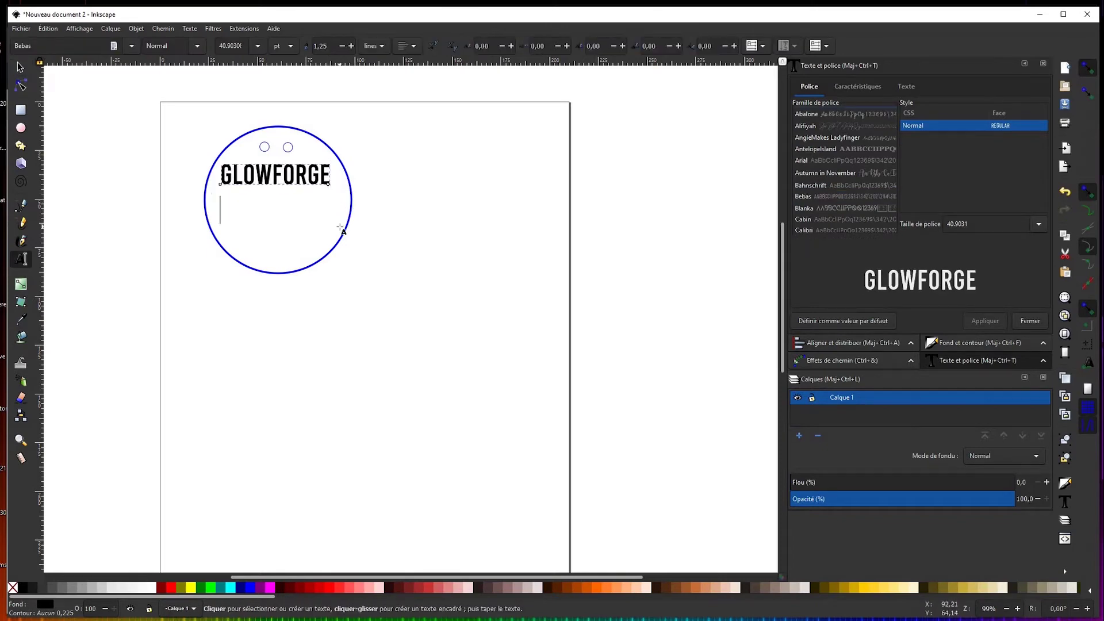
{"action": "key", "text": "Return"}
{"action": "type", "text": "TUTO"}
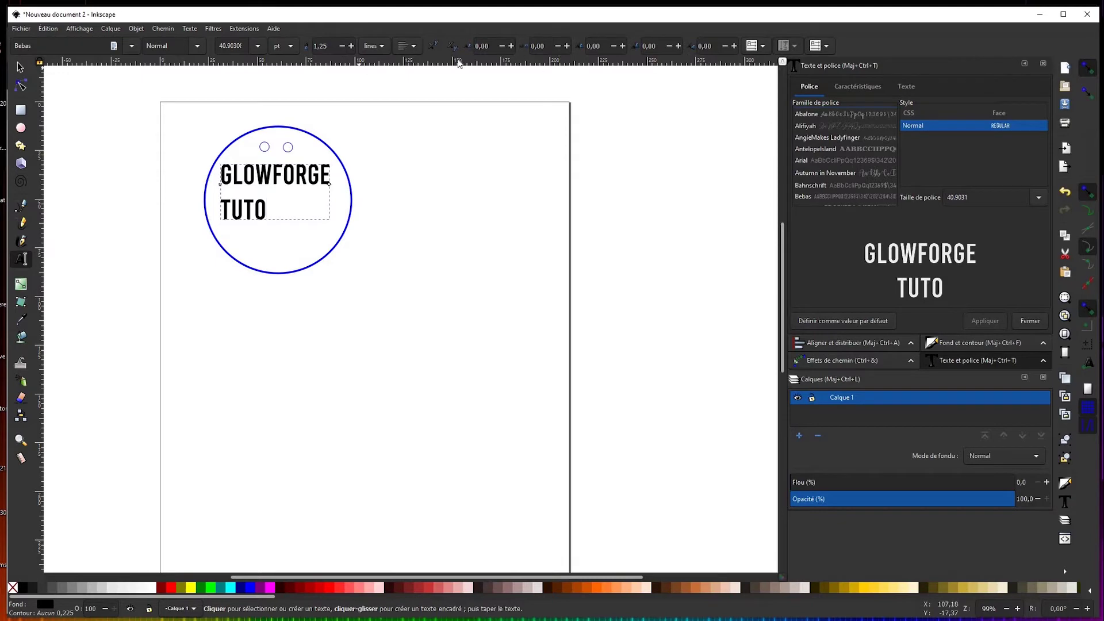
{"action": "left_click", "coordinate": [415, 47]}
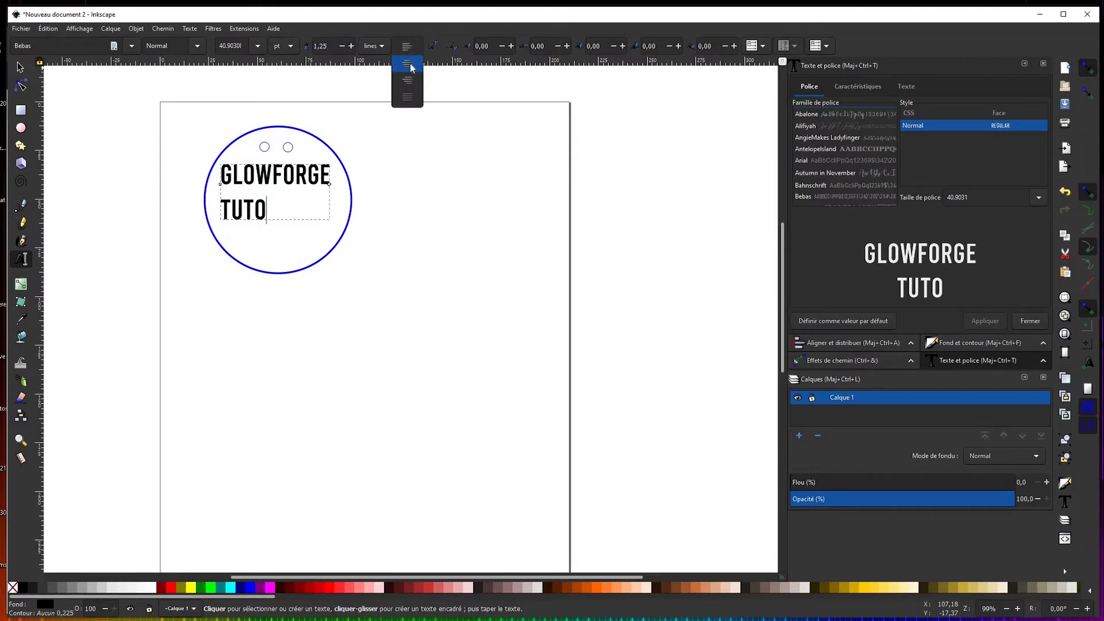
{"action": "left_click", "coordinate": [410, 63]}
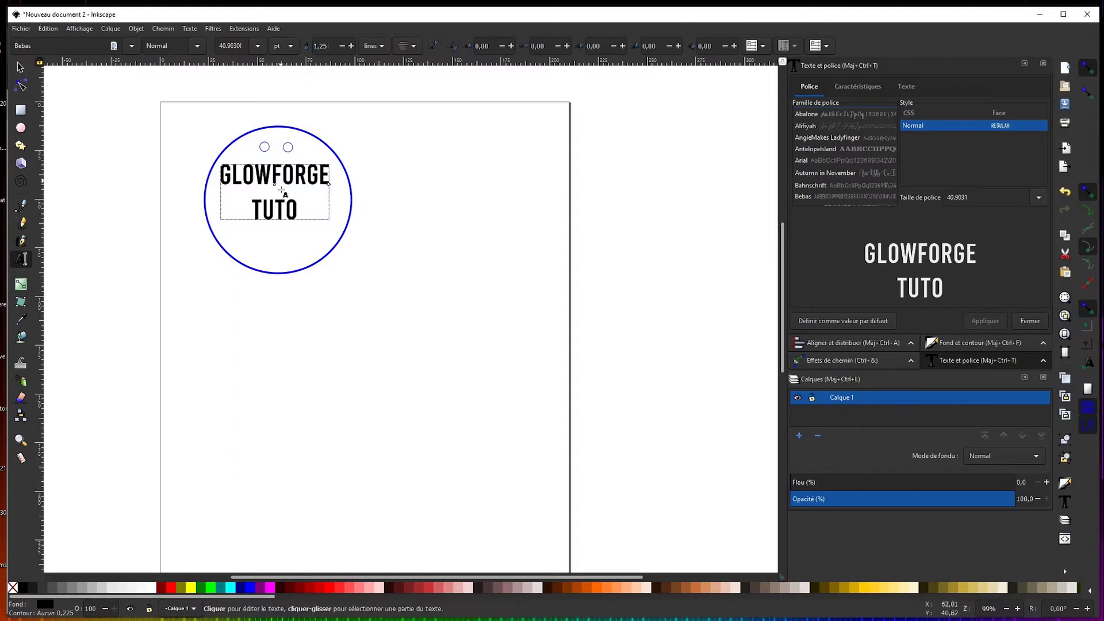
Reduce the text's line spacing to 0.95 and nudge the text block slightly upward in the circle
{"action": "left_click", "coordinate": [342, 46]}
{"action": "left_click", "coordinate": [342, 46]}
{"action": "left_click", "coordinate": [342, 45]}
{"action": "left_click", "coordinate": [342, 46]}
{"action": "left_click", "coordinate": [351, 46]}
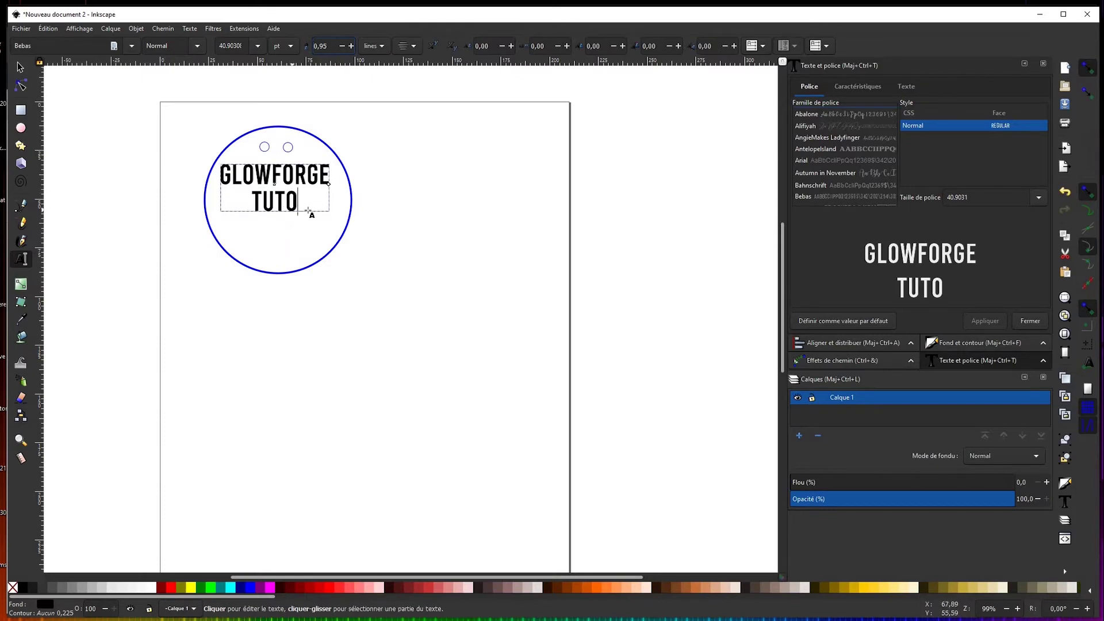
{"action": "key", "text": "F1"}
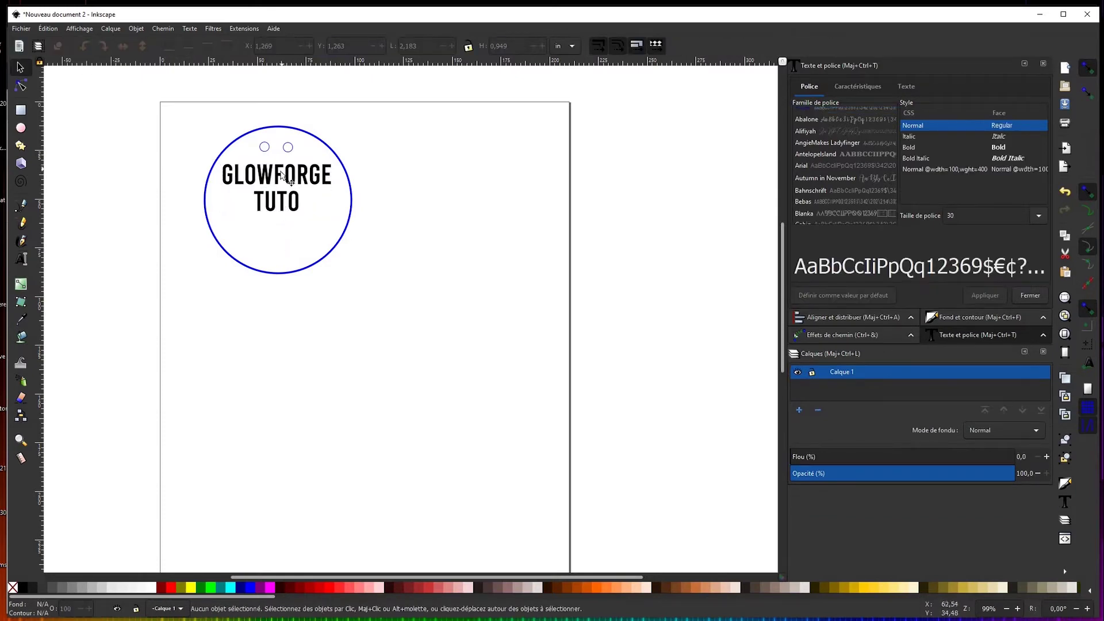
{"action": "left_click_drag", "start_coordinate": [285, 176], "coordinate": [284, 178]}
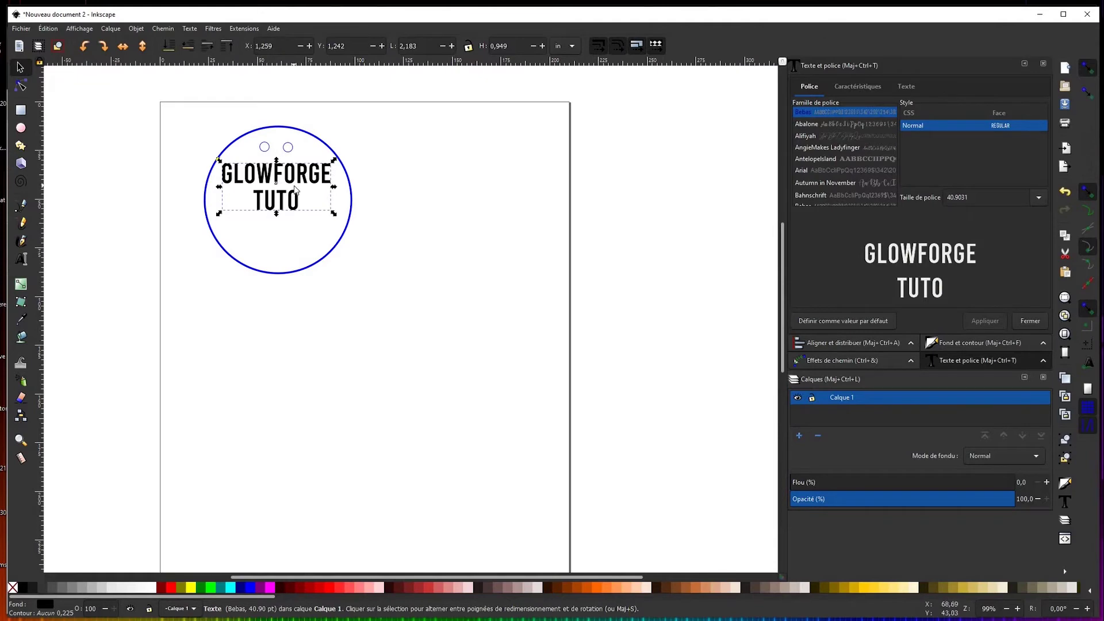
{"action": "left_click", "coordinate": [160, 29]}
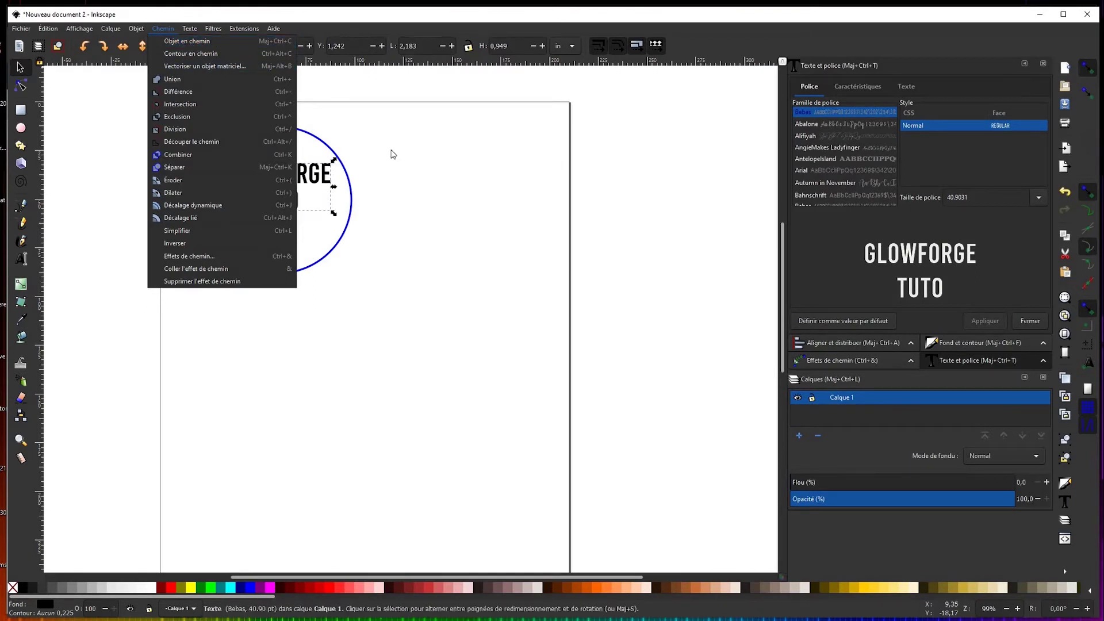
{"action": "left_click", "coordinate": [389, 197]}
{"action": "left_click", "coordinate": [388, 290]}
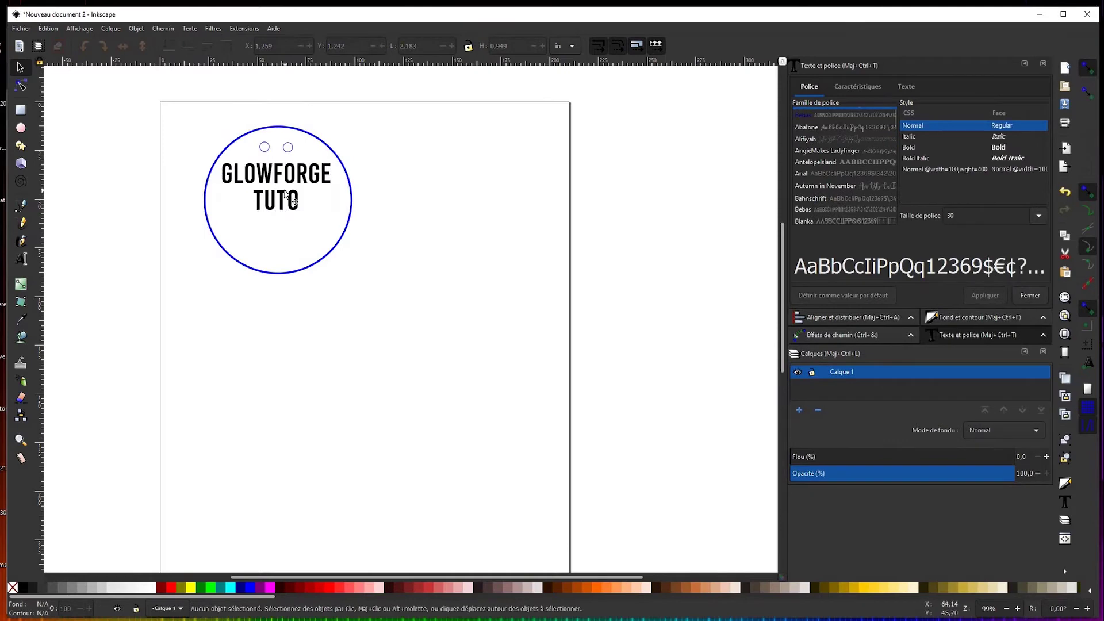
{"action": "left_click", "coordinate": [294, 202]}
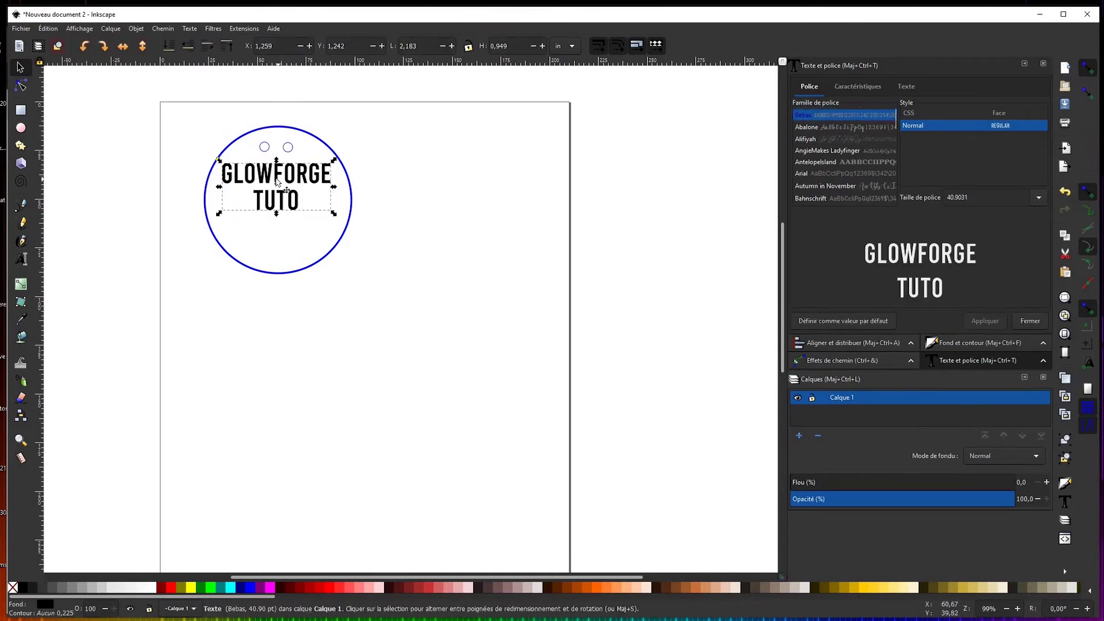
{"action": "double_click", "coordinate": [276, 180]}
{"action": "left_click_drag", "start_coordinate": [301, 203], "coordinate": [228, 174]}
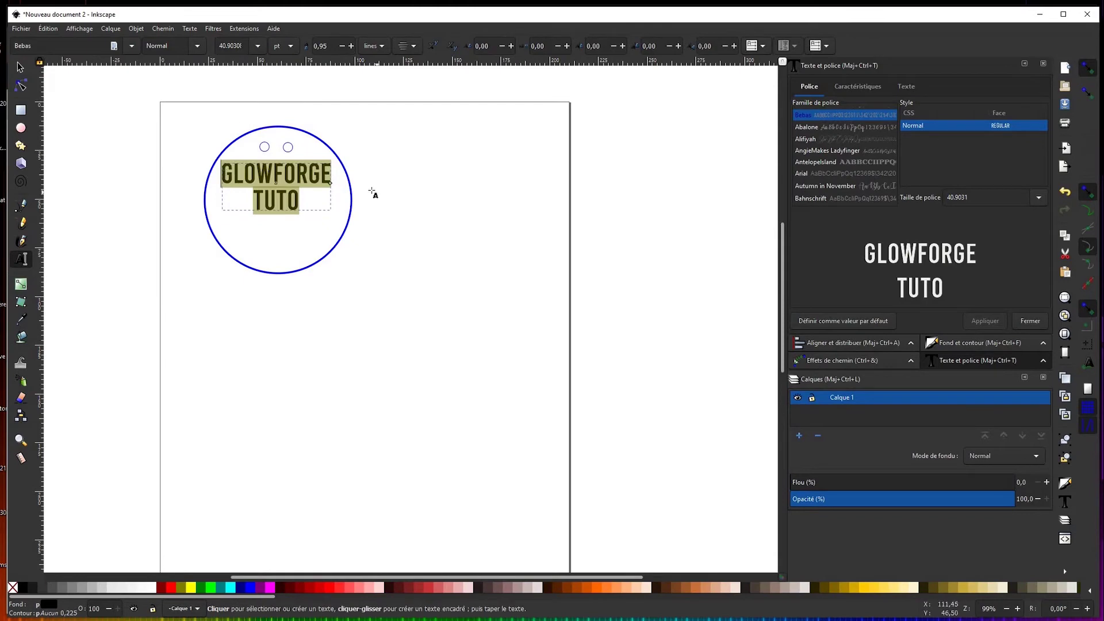
Convert the two-line GlowForge TUTO text object to paths and switch to node editing
{"action": "left_click", "coordinate": [20, 67]}
{"action": "left_click", "coordinate": [293, 183]}
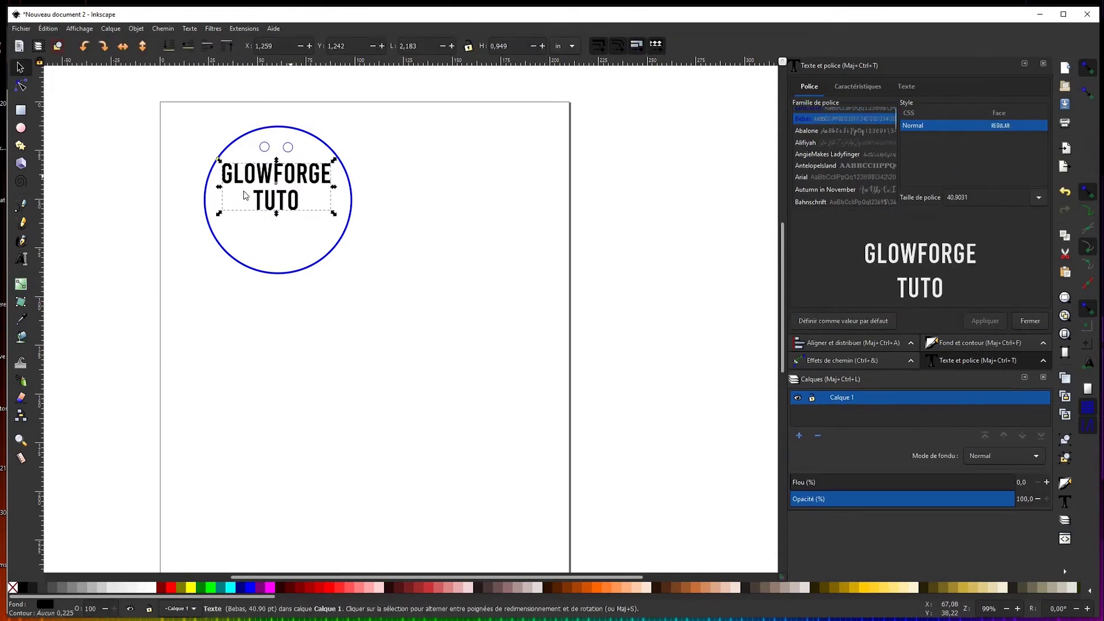
{"action": "left_click", "coordinate": [161, 29]}
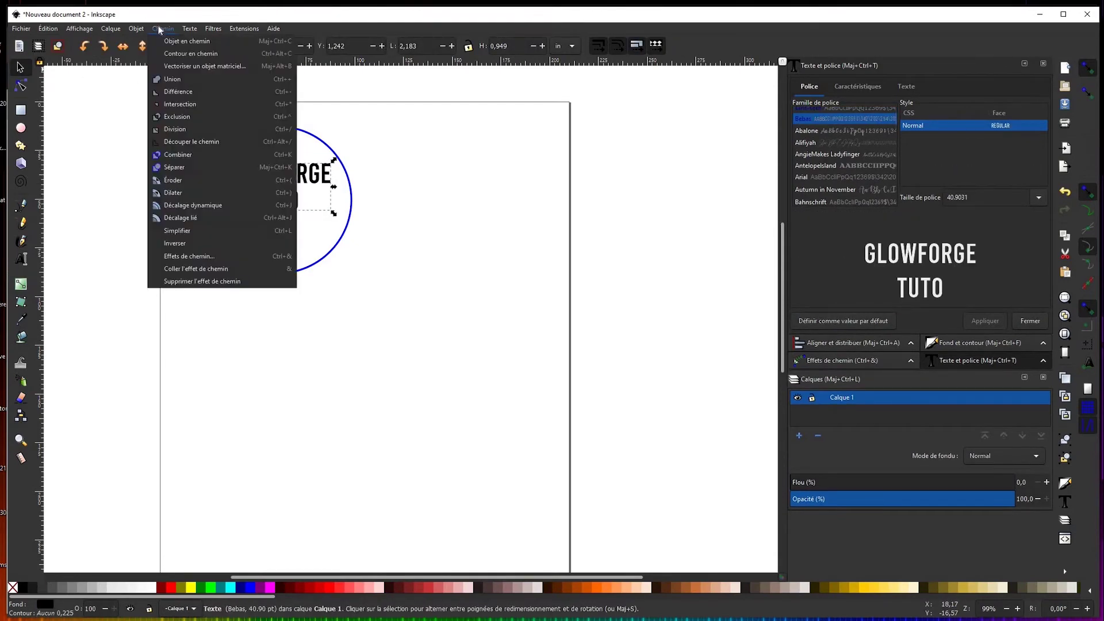
{"action": "left_click", "coordinate": [205, 43]}
{"action": "key", "text": "n"}
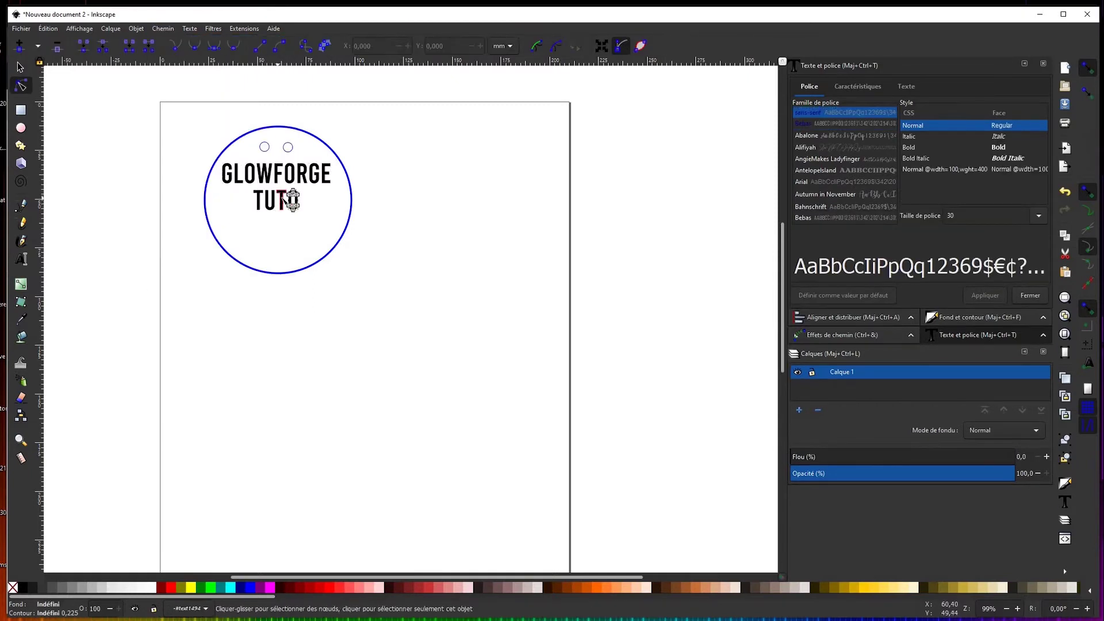
{"action": "left_click", "coordinate": [382, 217]}
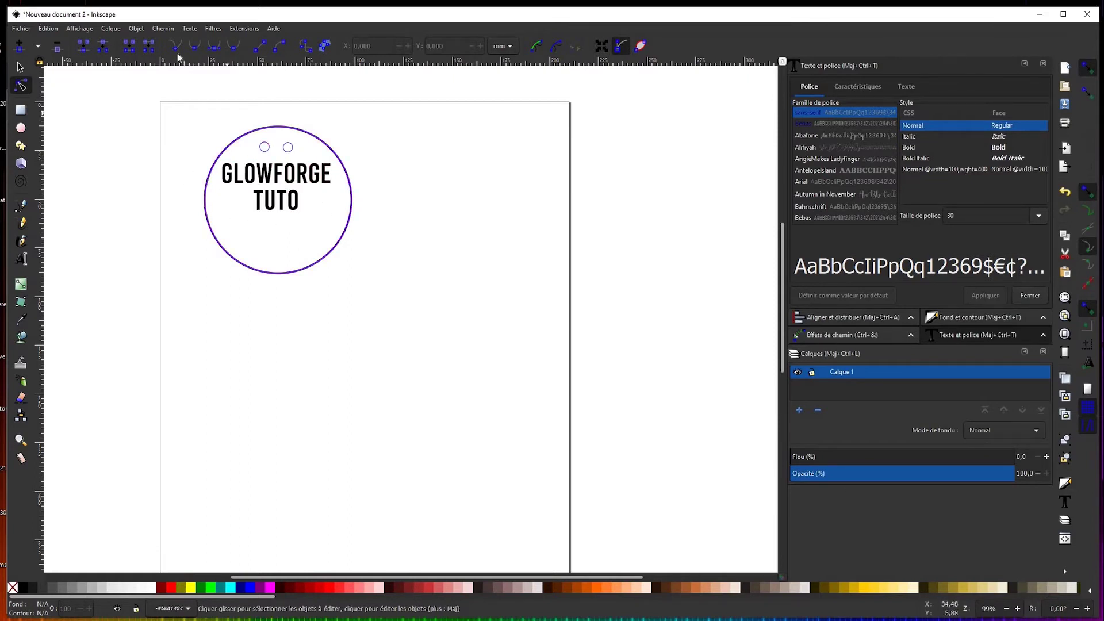
{"action": "left_click", "coordinate": [169, 30]}
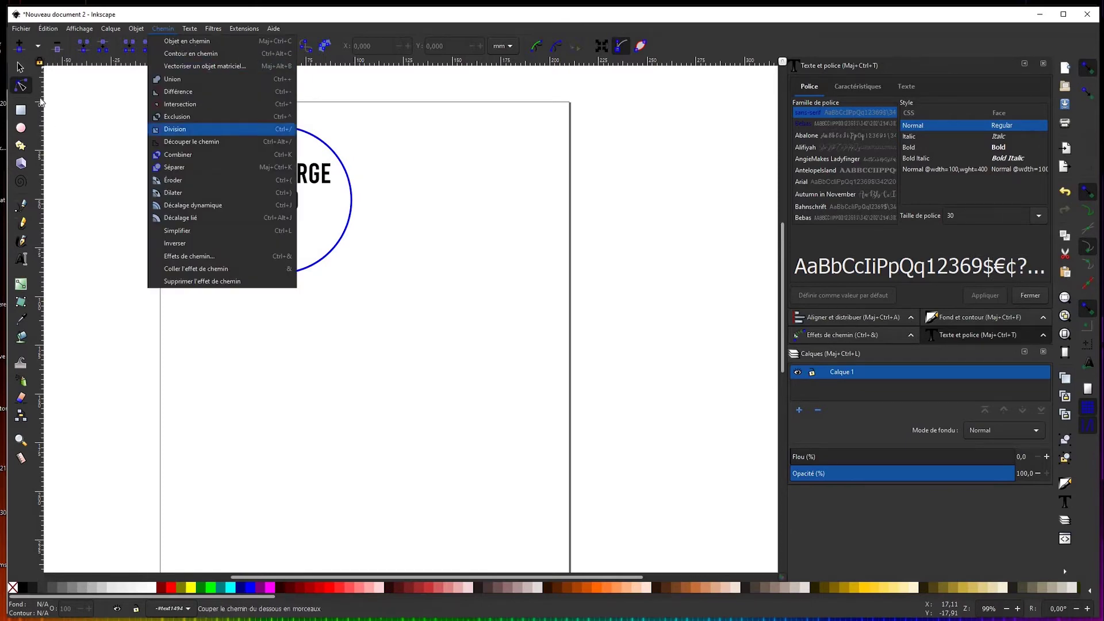
{"action": "left_click", "coordinate": [438, 213]}
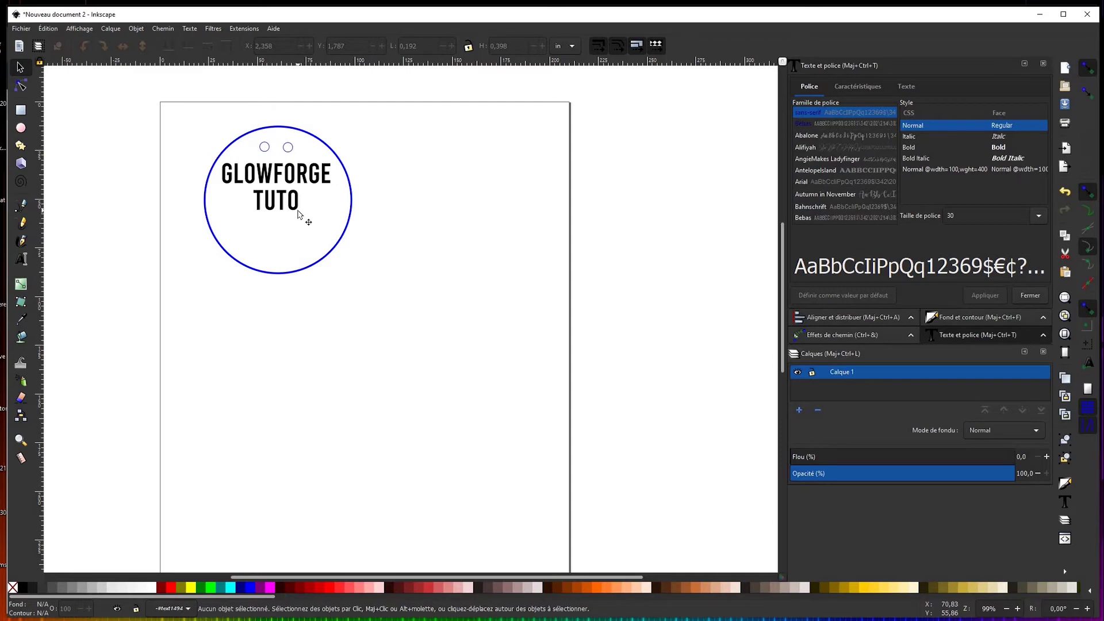
Duplicate the 3 in circle and offset the copy to the lower right of the original
{"action": "left_click", "coordinate": [353, 203]}
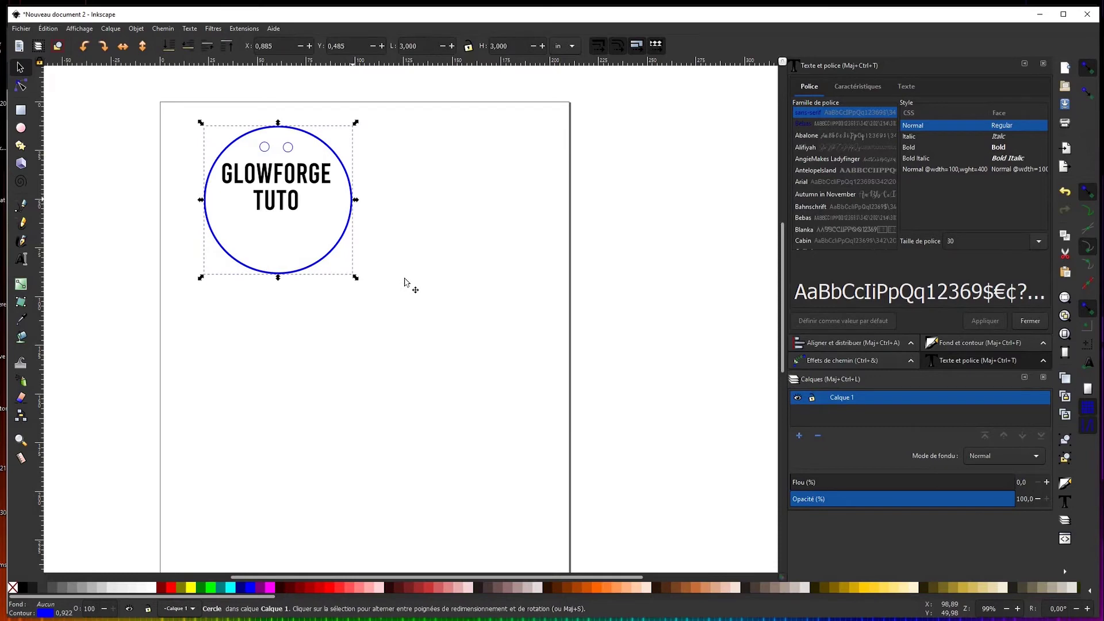
{"action": "key", "text": "ctrl"}
{"action": "key", "text": "ctrl+d"}
{"action": "left_click_drag", "start_coordinate": [339, 249], "coordinate": [446, 302]}
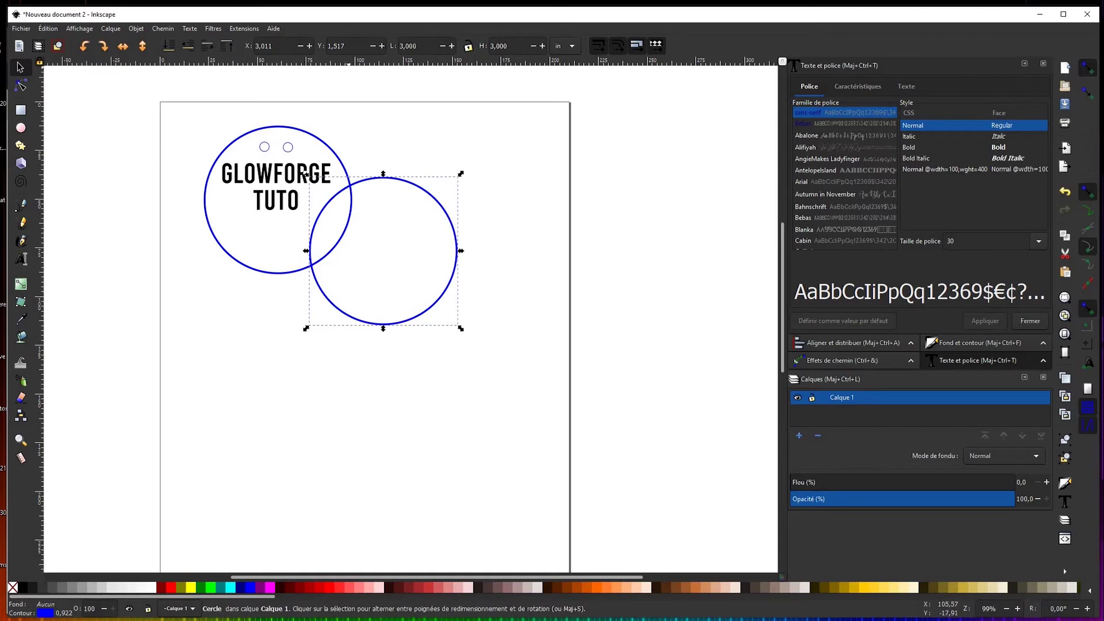
Resize the duplicated circle to 2.75 in wide and high with proportions locked, and place it just right of the original
{"action": "key", "text": "ctrl+a"}
{"action": "type", "text": "2"}
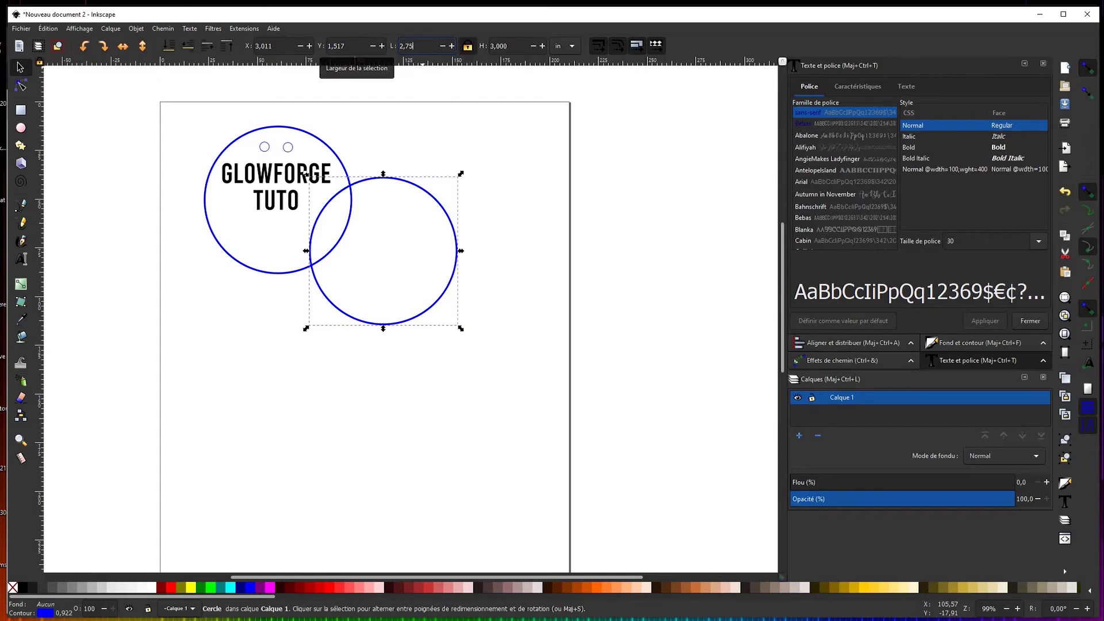
{"action": "key", "text": "Return"}
{"action": "left_click", "coordinate": [492, 52]}
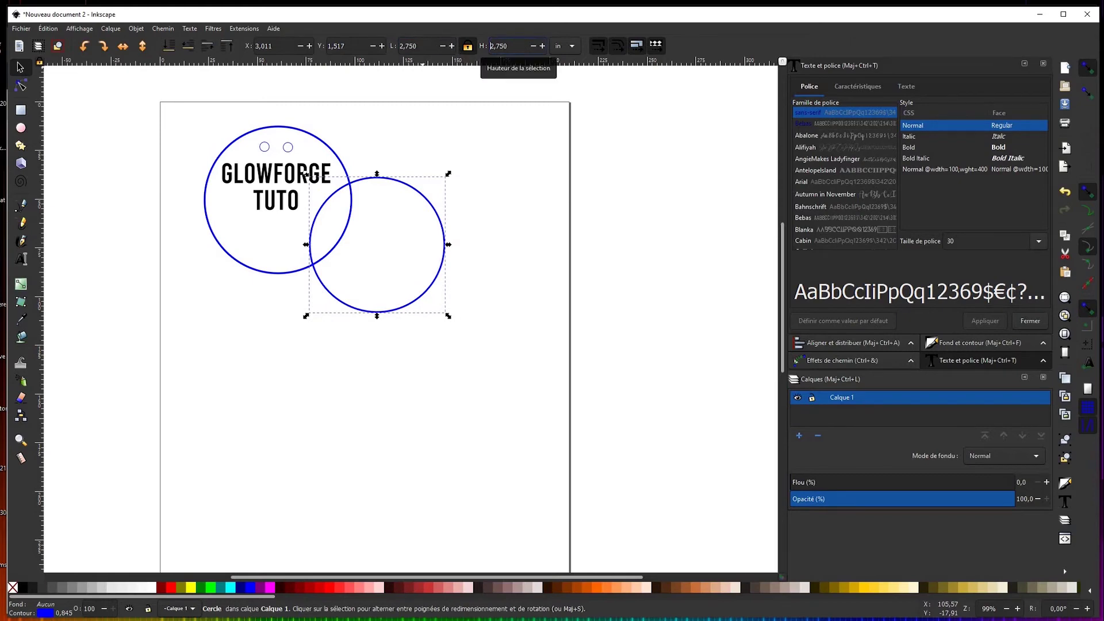
{"action": "left_click_drag", "start_coordinate": [400, 185], "coordinate": [447, 163]}
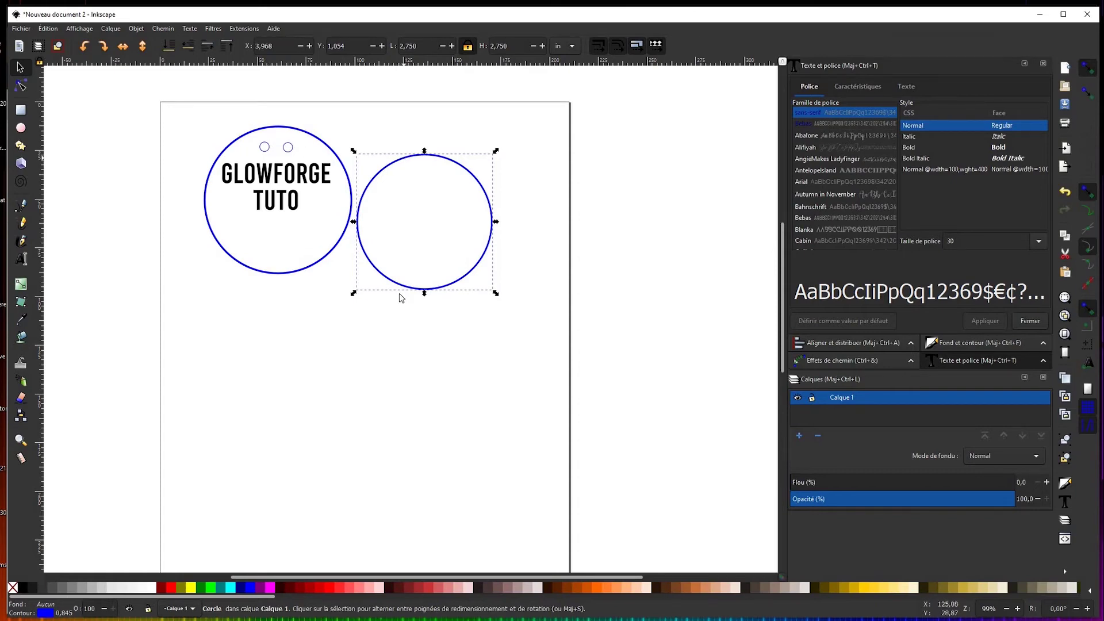
Give the 2.75 in circle a red outline and move it inside the 3 in blue circle
{"action": "left_click", "coordinate": [172, 587], "text": "shift"}
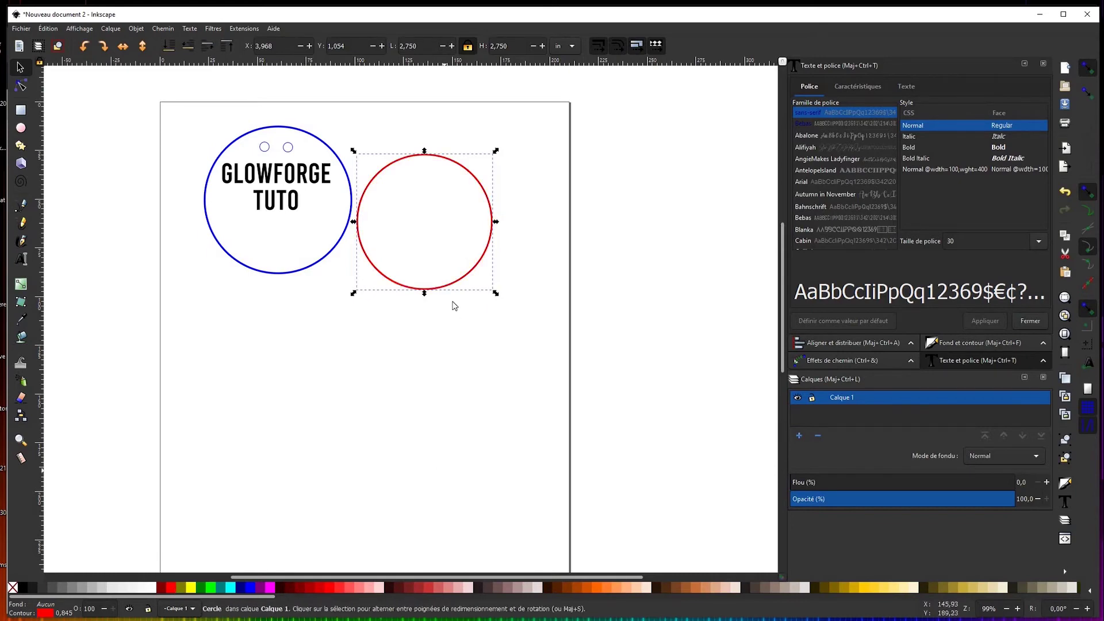
{"action": "left_click_drag", "start_coordinate": [453, 168], "coordinate": [307, 144]}
{"action": "left_click", "coordinate": [350, 272]}
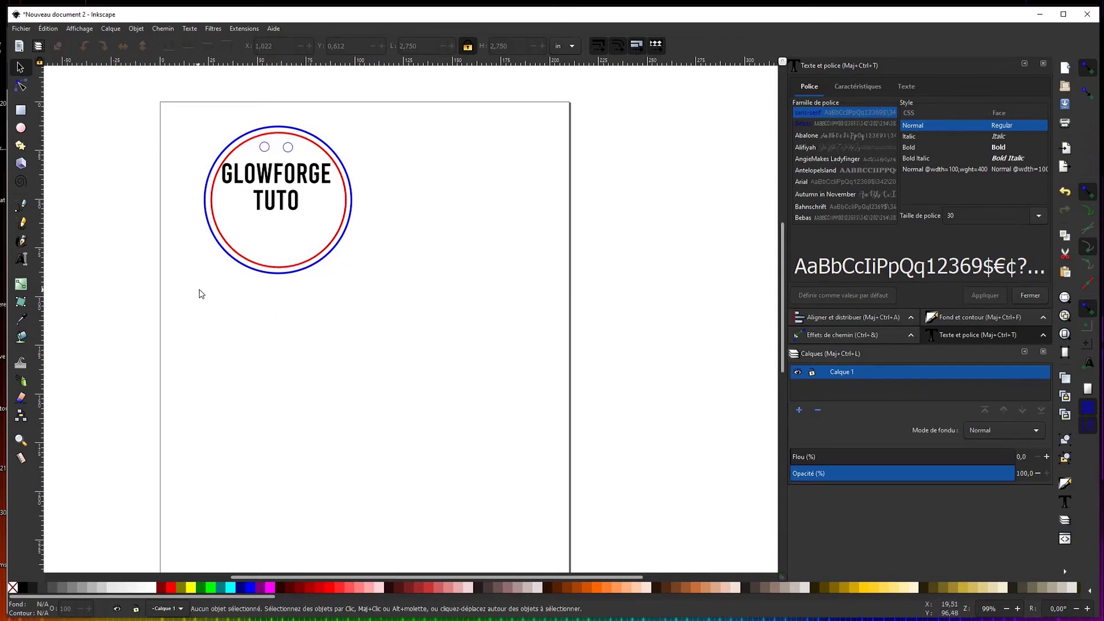
Centre the red 2.75 in circle and the blue 3 in circle on each other horizontally and vertically
{"action": "key", "text": "ctrl+shift+a"}
{"action": "left_click_drag", "start_coordinate": [344, 229], "coordinate": [364, 245]}
{"action": "left_click", "coordinate": [372, 207]}
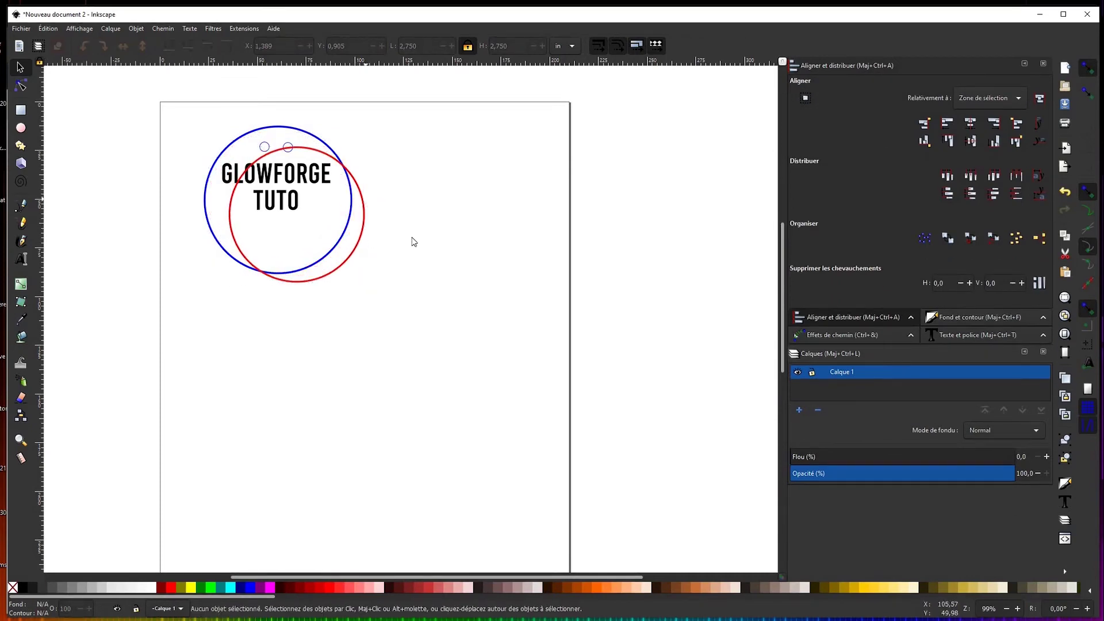
{"action": "key", "text": "Tab"}
{"action": "left_click", "coordinate": [315, 137], "text": "shift"}
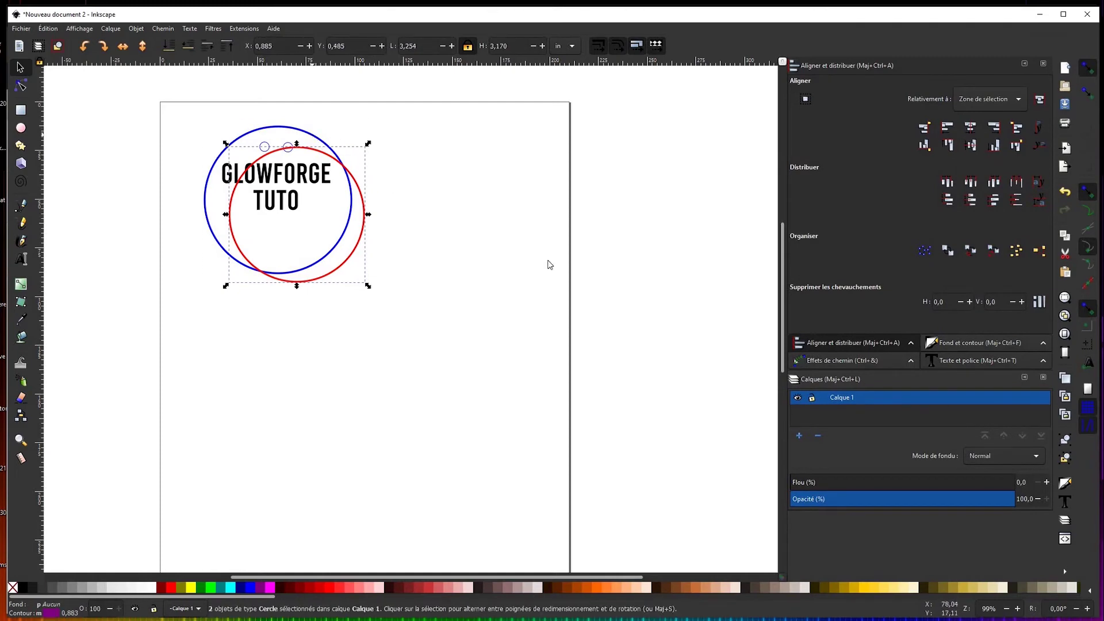
{"action": "left_click", "coordinate": [971, 132]}
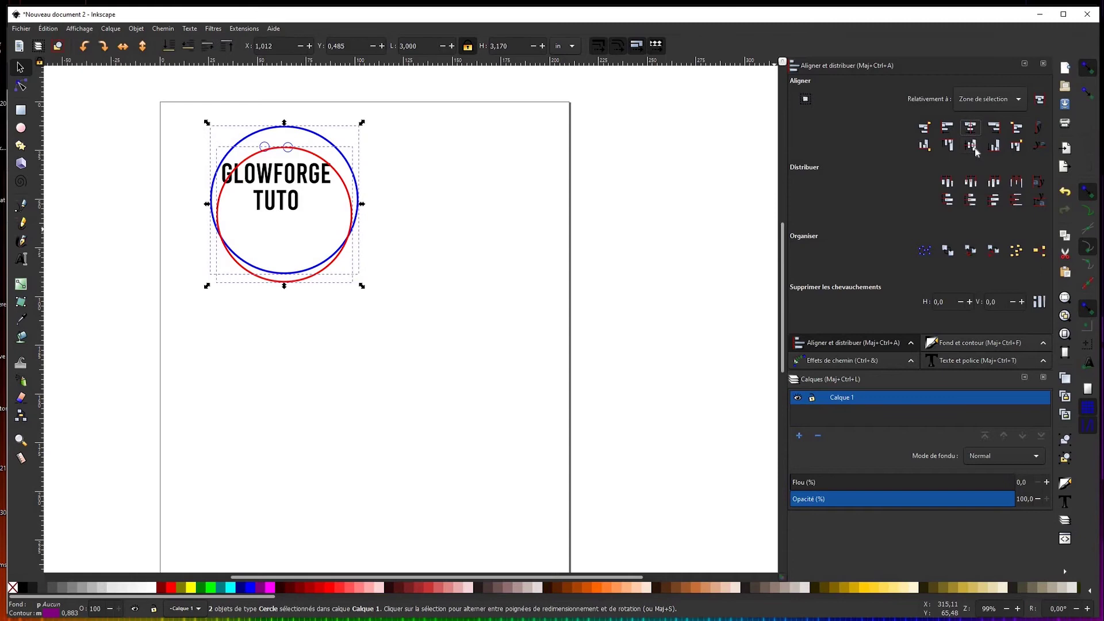
{"action": "left_click", "coordinate": [971, 144]}
{"action": "left_click", "coordinate": [357, 271]}
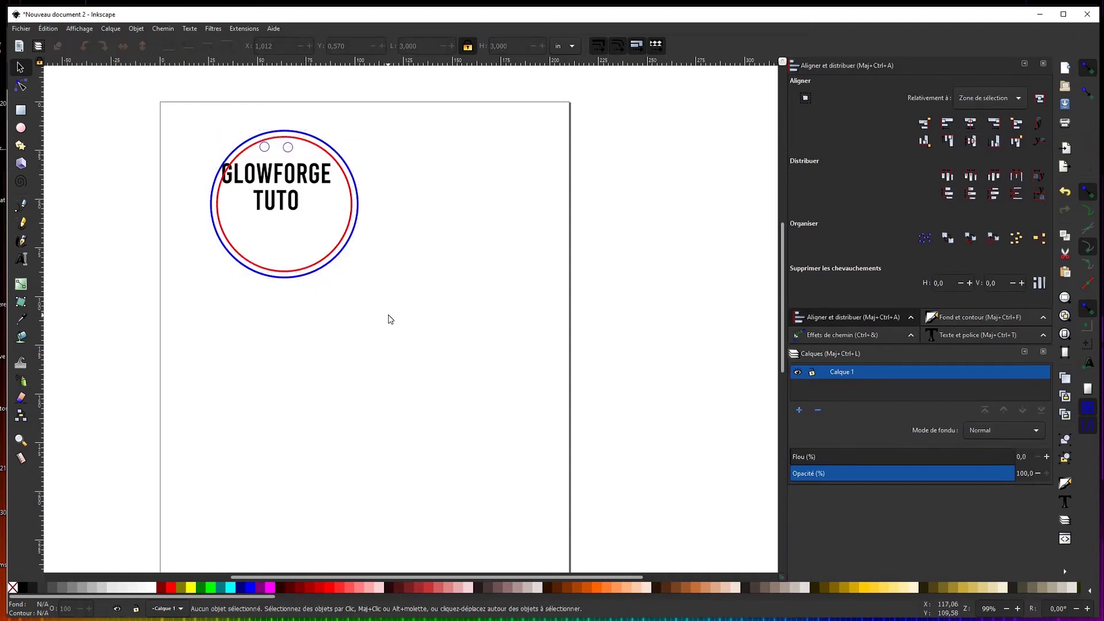
Centre the GLOWFORGE TUTO text group horizontally and vertically within the two circles
{"action": "left_click_drag", "start_coordinate": [312, 219], "coordinate": [442, 251]}
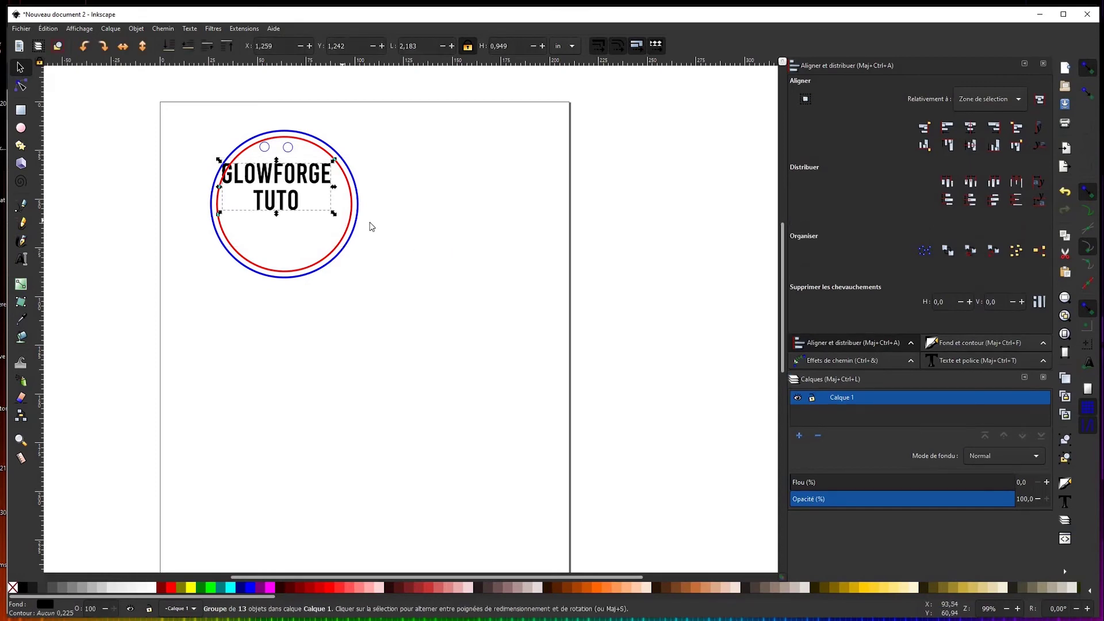
{"action": "key", "text": "ctrl+a"}
{"action": "left_click", "coordinate": [970, 124]}
{"action": "left_click", "coordinate": [969, 141]}
{"action": "left_click", "coordinate": [492, 220]}
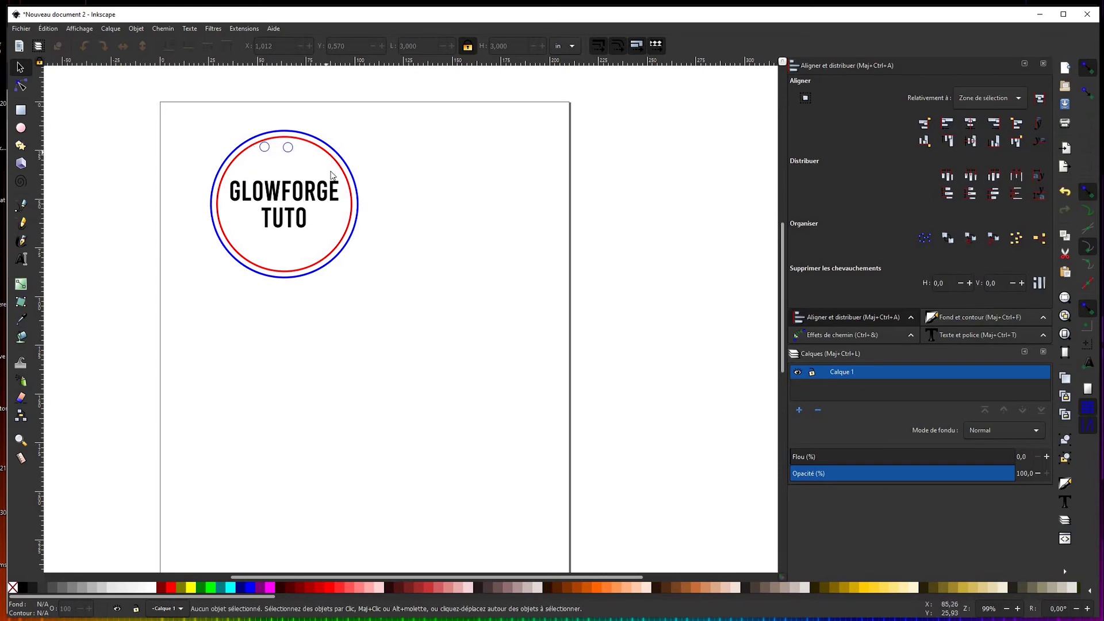
Shift the pair of small holes slightly right and down so they sit centred above the text inside the red circle
{"action": "left_click_drag", "start_coordinate": [287, 152], "coordinate": [296, 156]}
{"action": "left_click", "coordinate": [341, 171]}
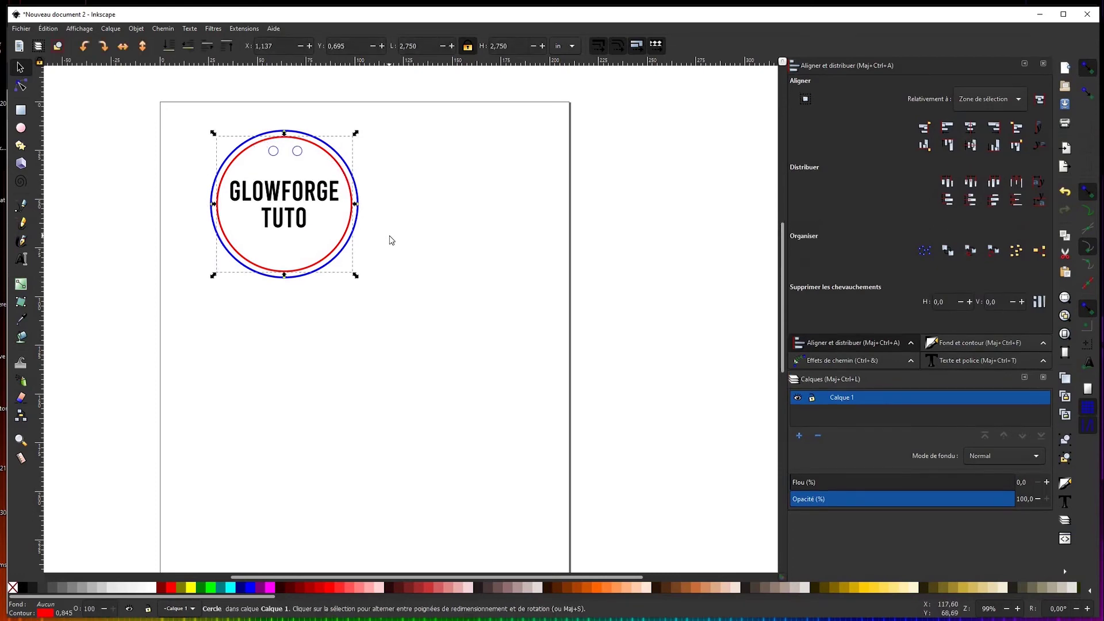
{"action": "left_click", "coordinate": [354, 200]}
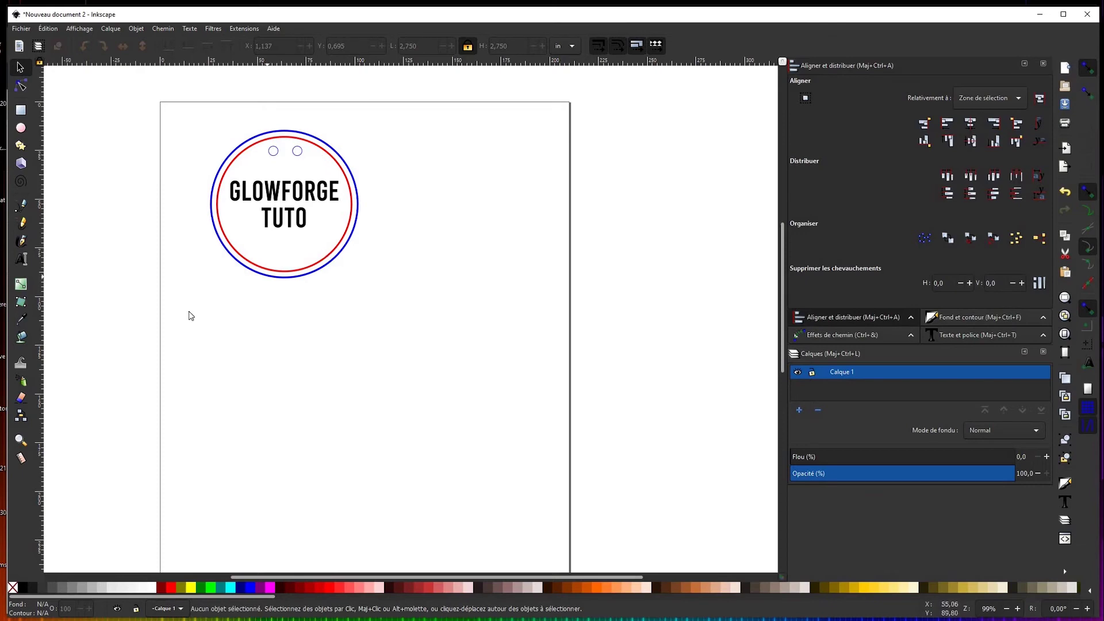
Draw a straight horizontal line about 1.78 in long just below the word TUTO with the Pen tool
{"action": "left_click", "coordinate": [23, 205]}
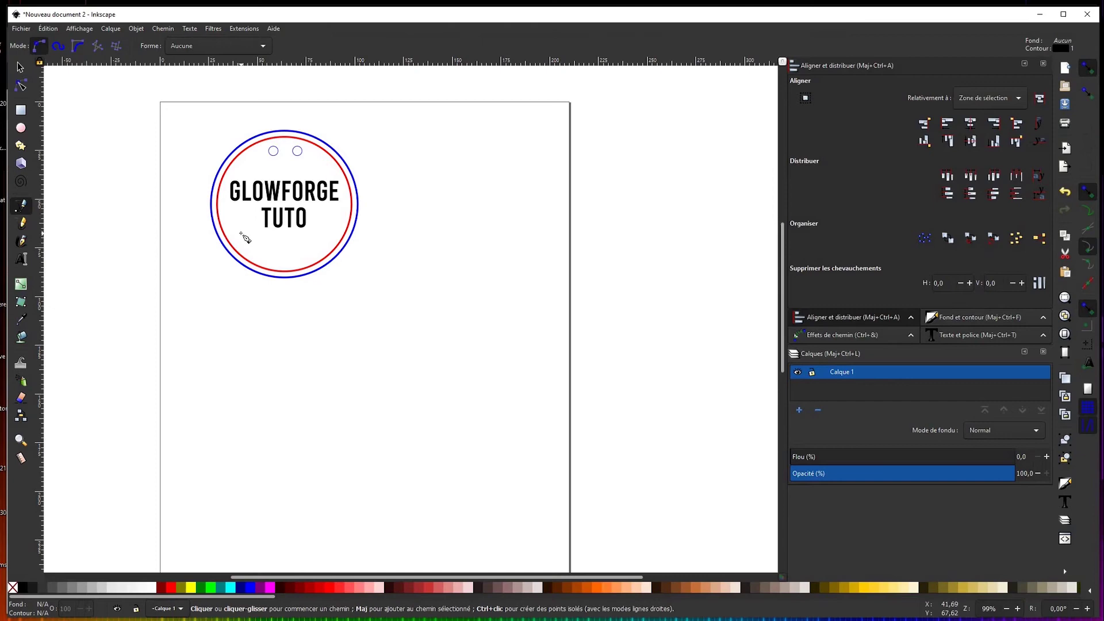
{"action": "left_click_drag", "start_coordinate": [240, 232], "coordinate": [329, 237]}
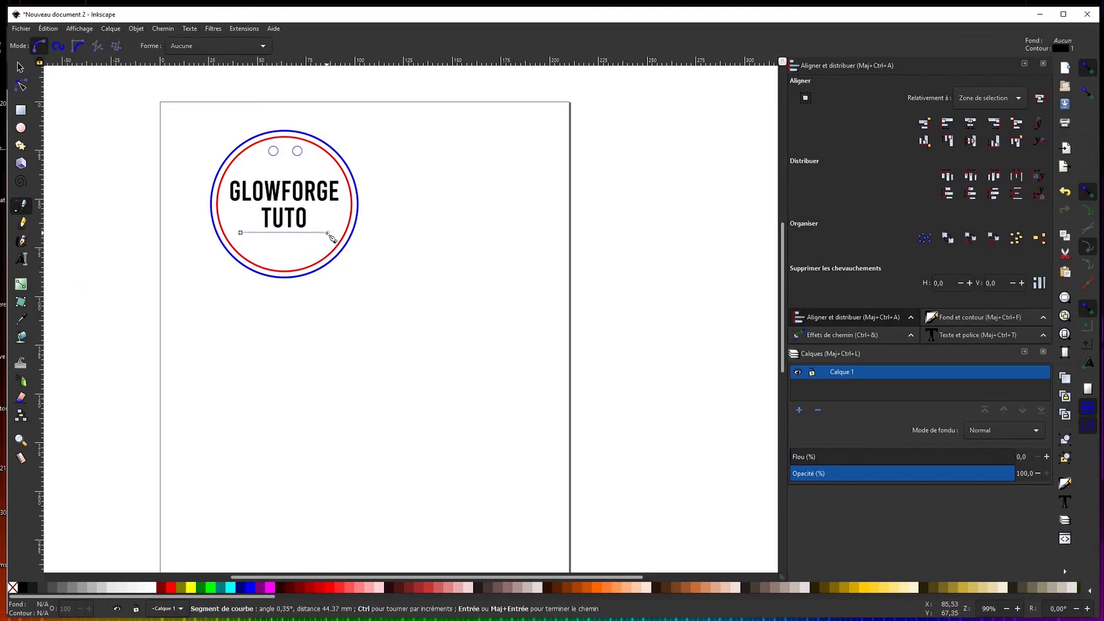
{"action": "double_click", "coordinate": [327, 232]}
{"action": "key", "text": "s"}
{"action": "key", "text": "Escape"}
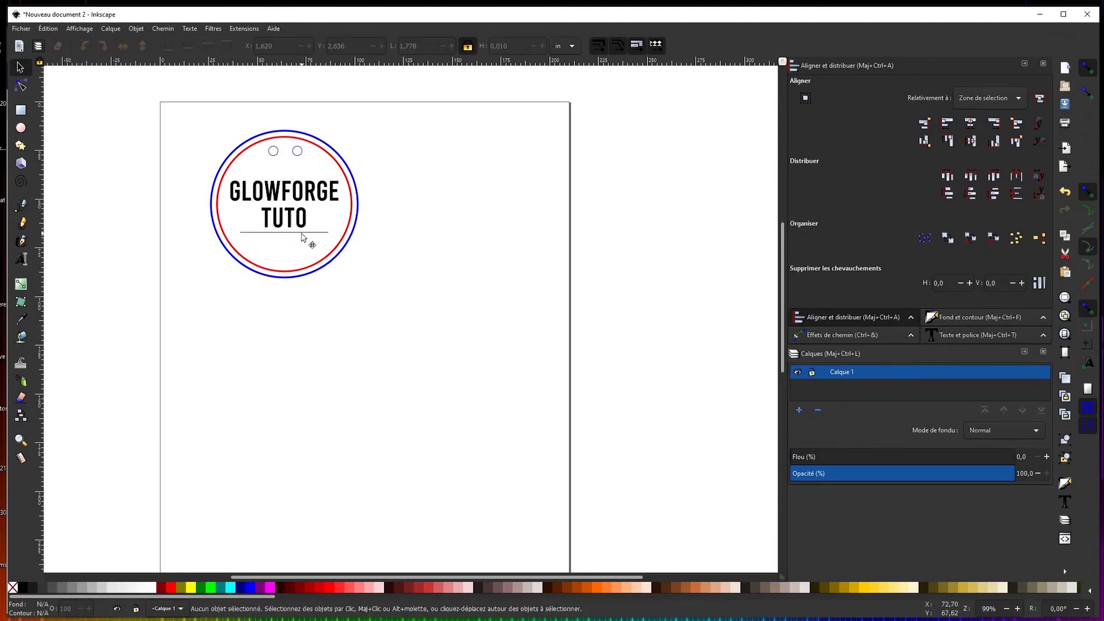
Give the line below TUTO a red stroke
{"action": "left_click", "coordinate": [302, 232]}
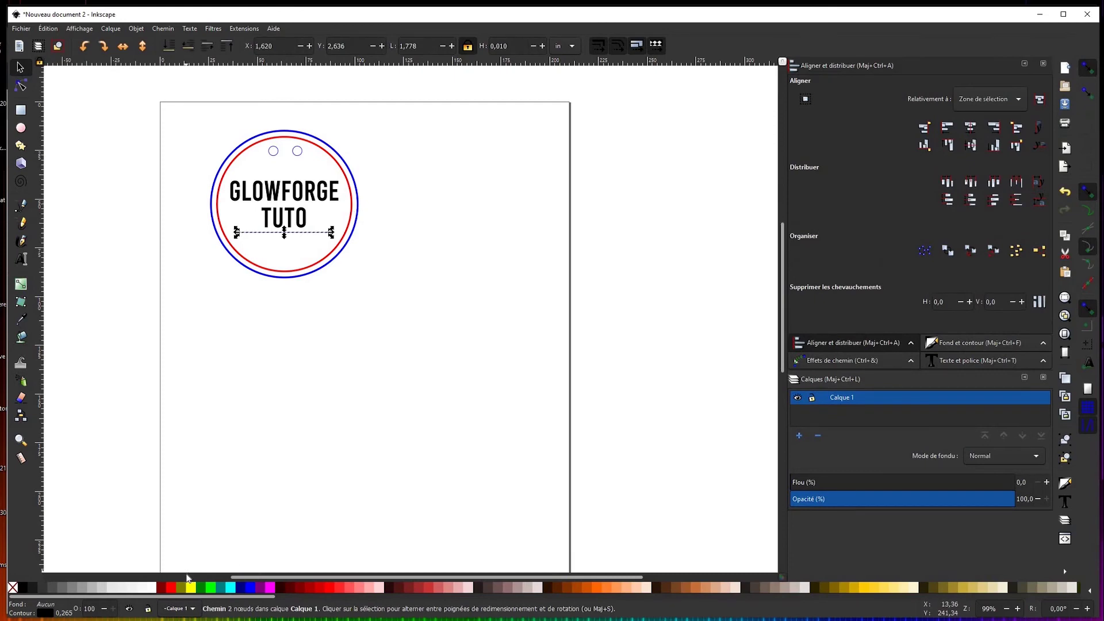
{"action": "left_click", "coordinate": [170, 587], "text": "shift"}
{"action": "left_click", "coordinate": [315, 439]}
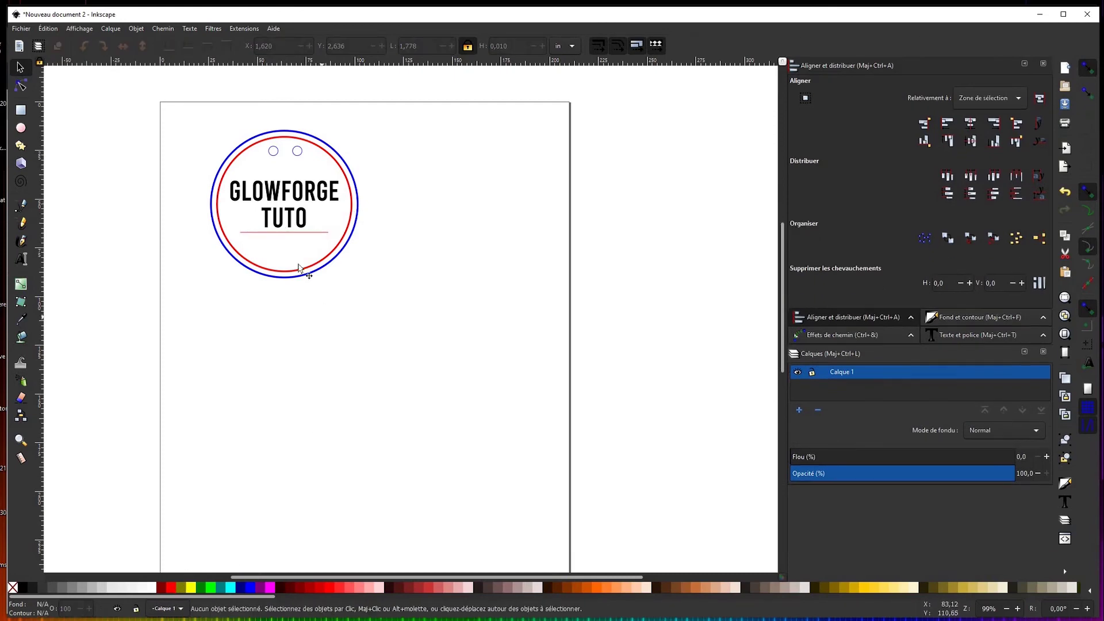
Shorten the red line from both ends to match the width of the word TUTO, about 0.9 in
{"action": "left_click", "coordinate": [299, 232]}
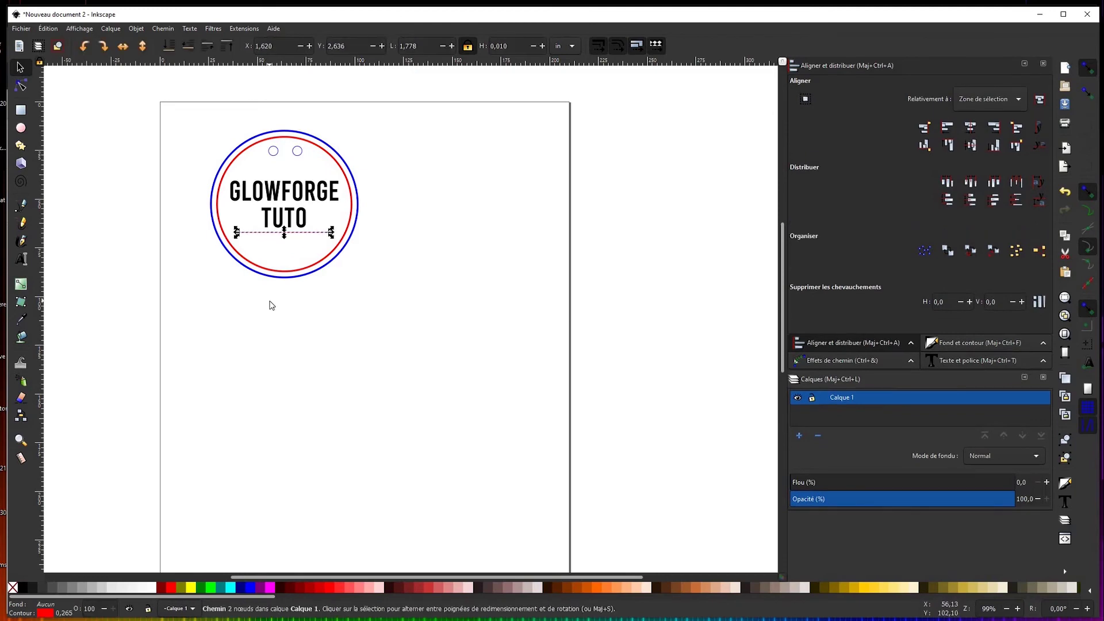
{"action": "key", "text": "z"}
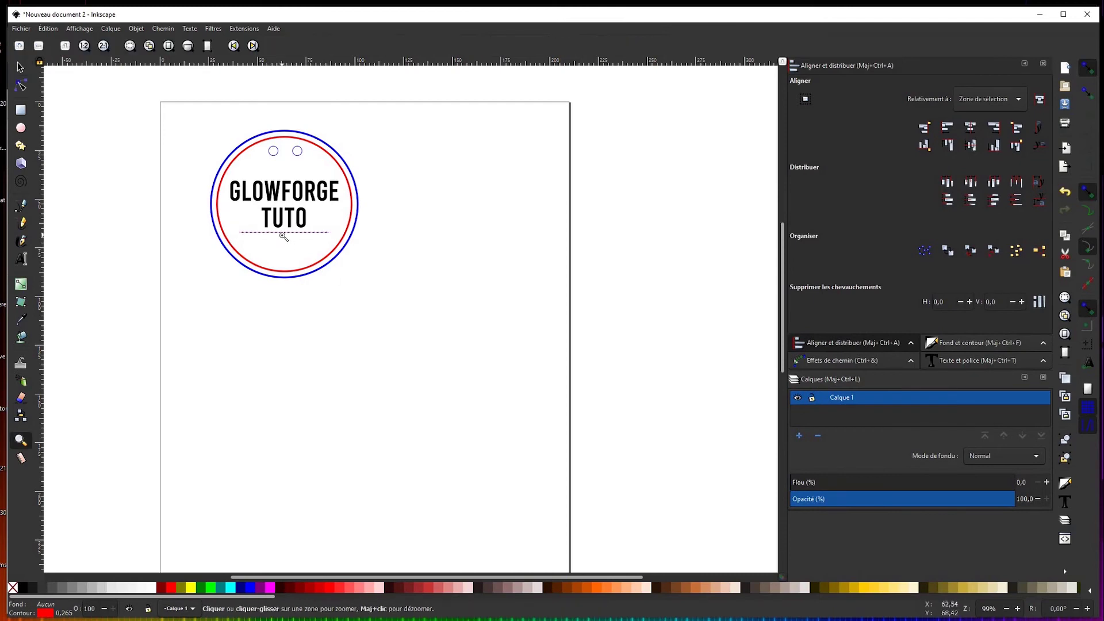
{"action": "left_click", "coordinate": [288, 236]}
{"action": "left_click", "coordinate": [288, 235]}
{"action": "left_click", "coordinate": [287, 236]}
{"action": "left_click", "coordinate": [288, 236]}
{"action": "key", "text": "s"}
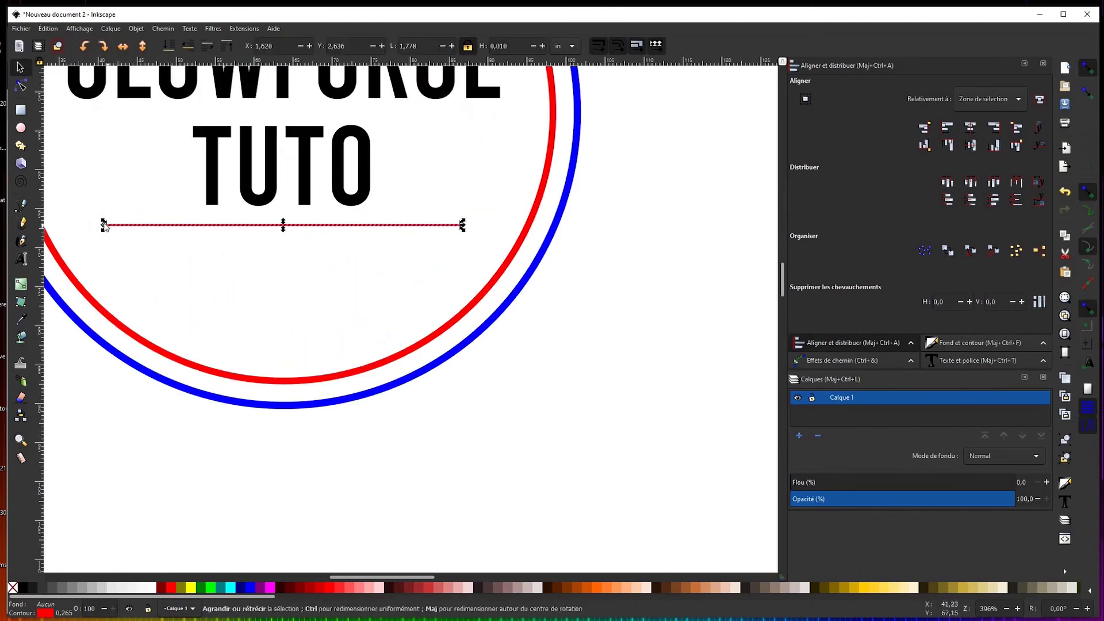
{"action": "left_click_drag", "start_coordinate": [103, 225], "coordinate": [190, 228]}
{"action": "left_click_drag", "start_coordinate": [466, 230], "coordinate": [374, 227]}
Duplicate the red line and place the copy a short distance directly below it, at Y 2.700 in
{"action": "key", "text": "ctrl+d"}
{"action": "key", "text": "Down"}
{"action": "key", "text": "Down"}
{"action": "key", "text": "Down"}
{"action": "key", "text": "Down"}
{"action": "key", "text": "Down"}
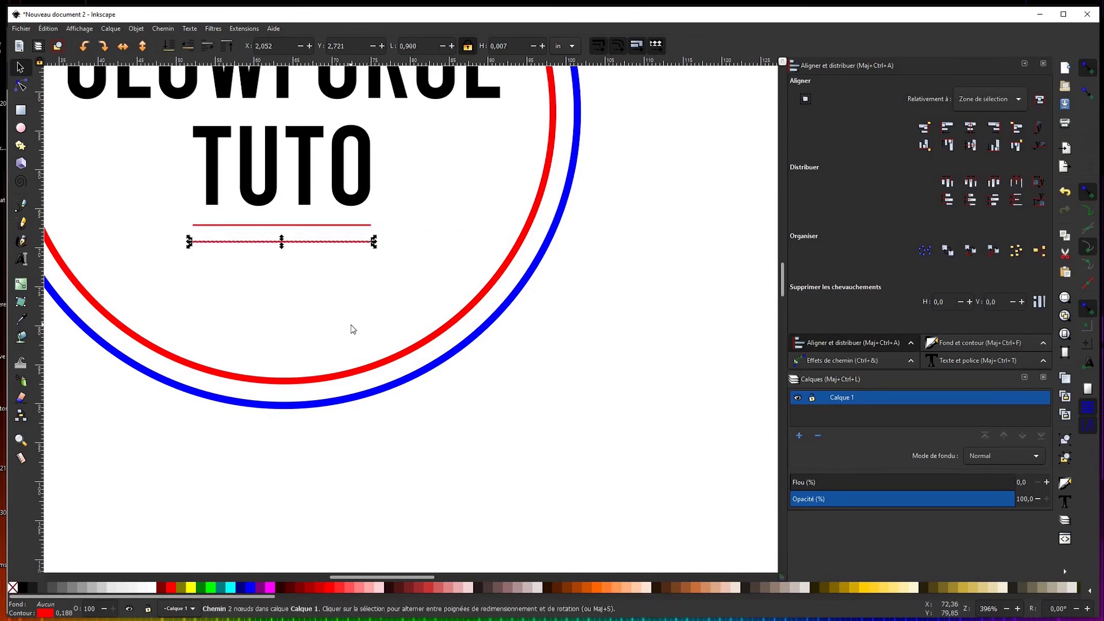
{"action": "key", "text": "Up"}
{"action": "key", "text": "Up"}
{"action": "key", "text": "Up"}
{"action": "key", "text": "Down"}
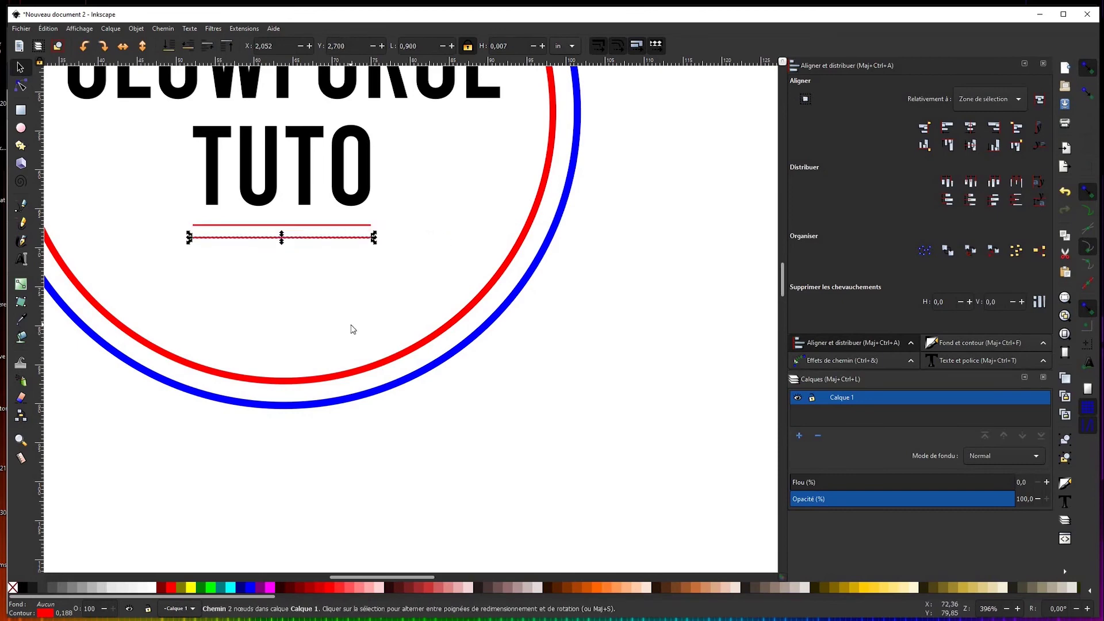
Duplicate the second line and move the copy down to Y 2.762 in, forming three evenly spaced lines
{"action": "key", "text": "ctrl"}
{"action": "key", "text": "ctrl+d"}
{"action": "key", "text": "Down"}
{"action": "key", "text": "Down"}
{"action": "key", "text": "Down"}
{"action": "key", "text": "Down"}
{"action": "key", "text": "Up"}
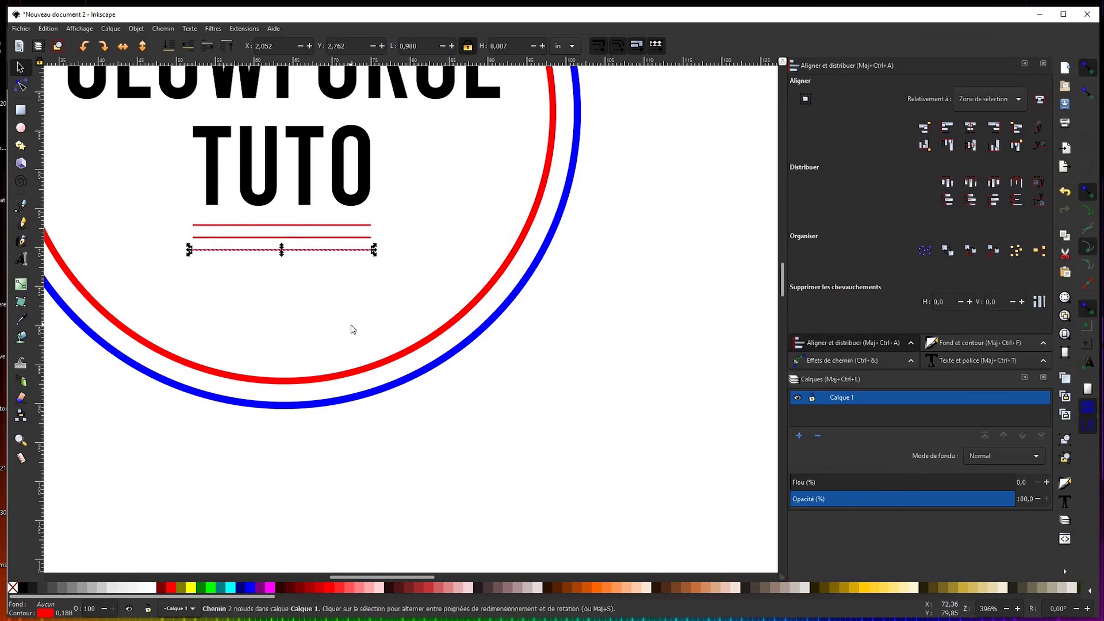
{"action": "left_click", "coordinate": [309, 291]}
{"action": "scroll", "coordinate": [406, 322], "scroll_direction": "up", "scroll_amount": 3}
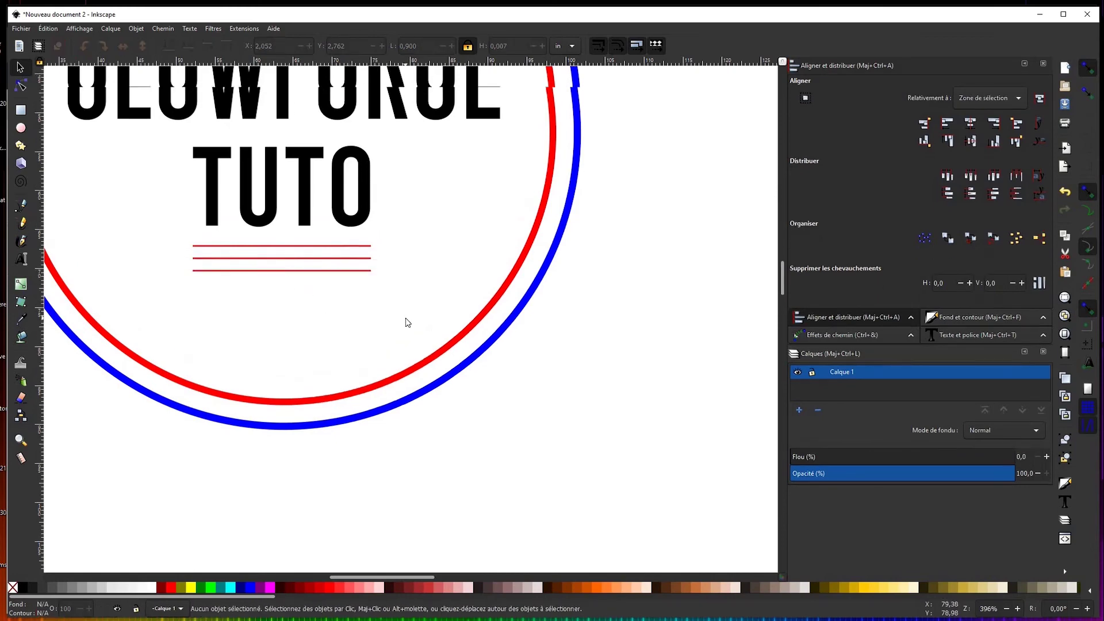
Save the drawing in the Gift Tag folder as an Inkscape SVG named Étiquette_GF
{"action": "key", "text": "z"}
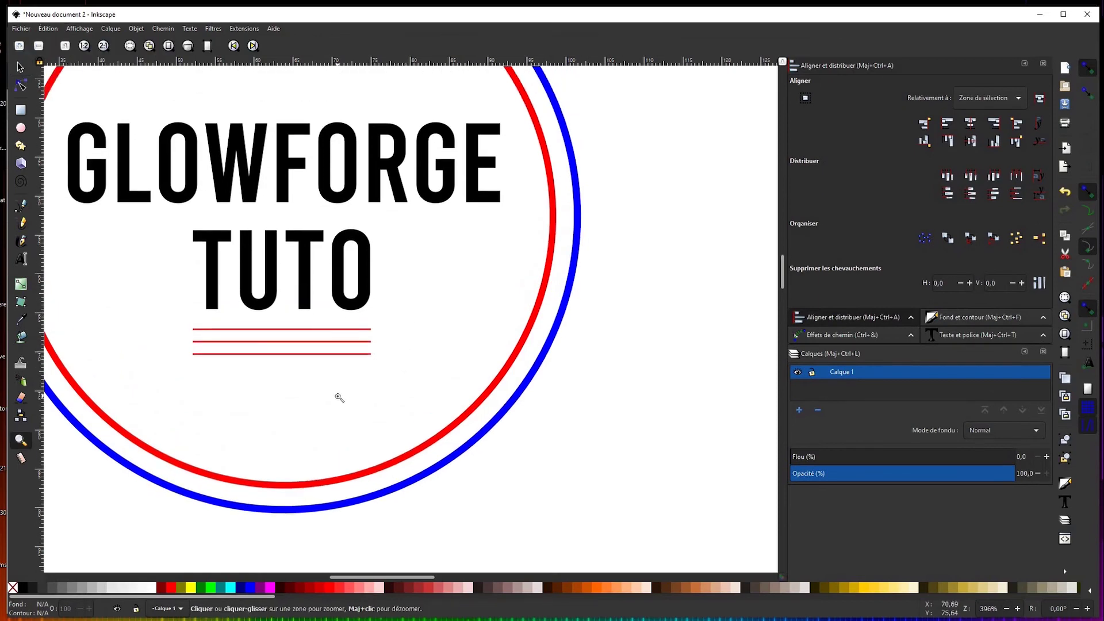
{"action": "left_click", "coordinate": [421, 275], "text": "shift"}
{"action": "left_click", "coordinate": [421, 275], "text": "shift"}
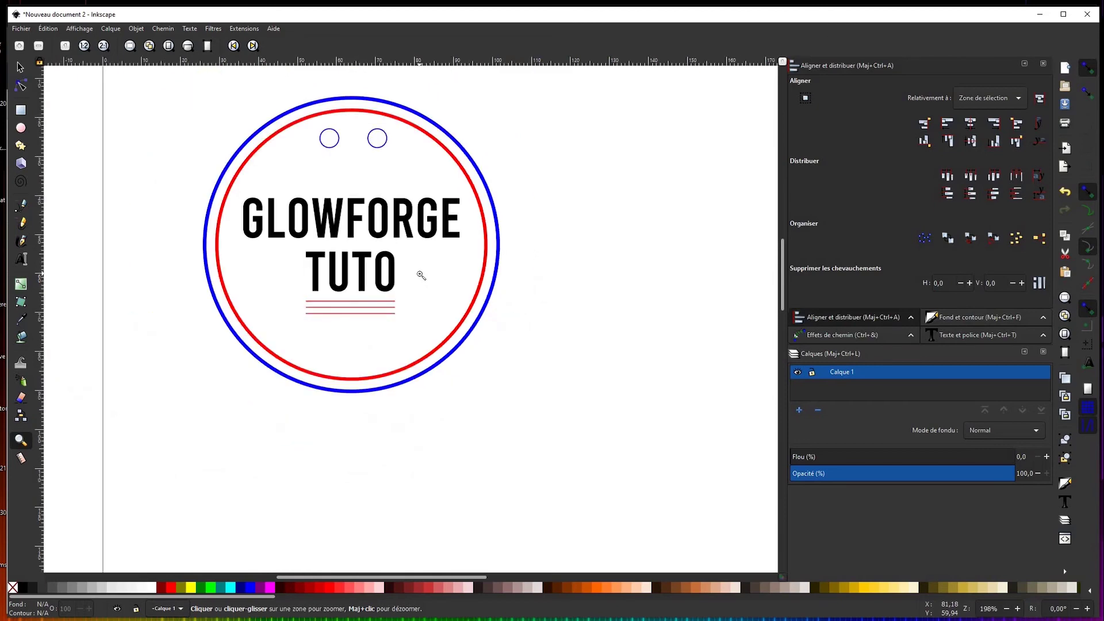
{"action": "scroll", "coordinate": [421, 276], "scroll_direction": "up", "scroll_amount": 4}
{"action": "scroll", "coordinate": [421, 275], "scroll_direction": "down", "scroll_amount": 1}
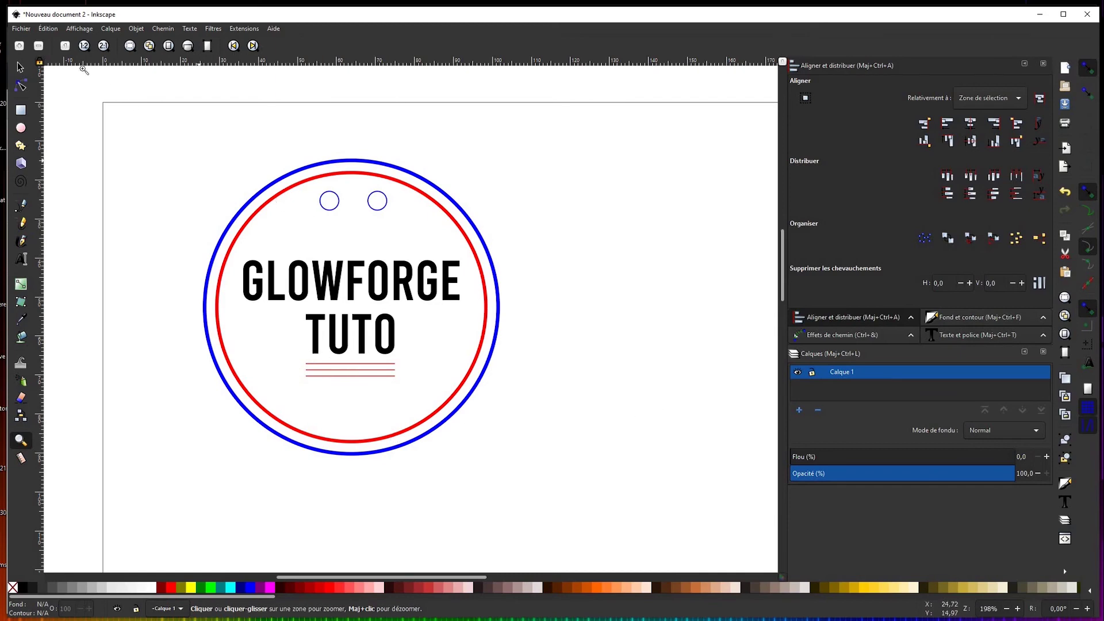
{"action": "left_click", "coordinate": [23, 30]}
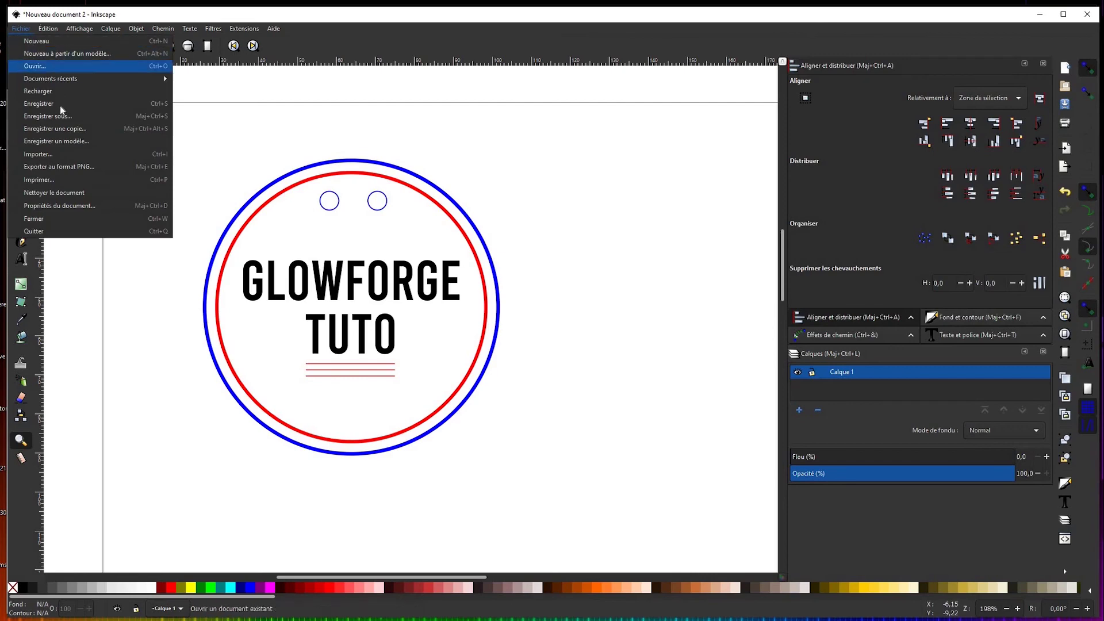
{"action": "left_click", "coordinate": [41, 117]}
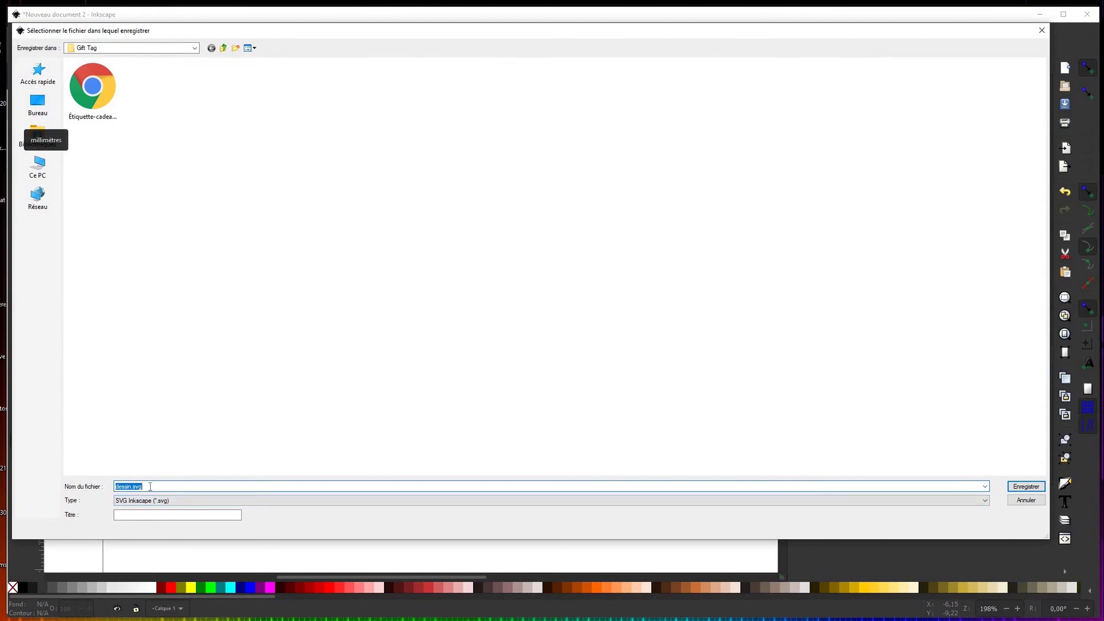
{"action": "type", "text": "Étiquette_GF"}
{"action": "key", "text": "Return"}
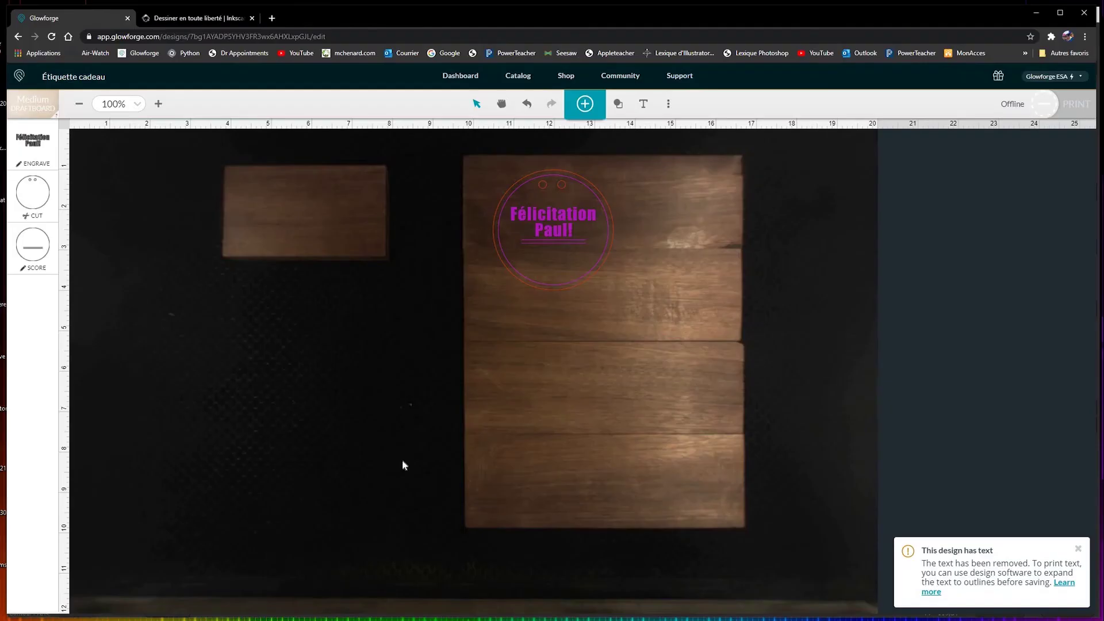
In the Glowforge web app, import Étiquette_GF.svg into the open design and place the artwork on the lower part of the wooden board
{"action": "left_click", "coordinate": [584, 105]}
{"action": "left_click", "coordinate": [685, 92]}
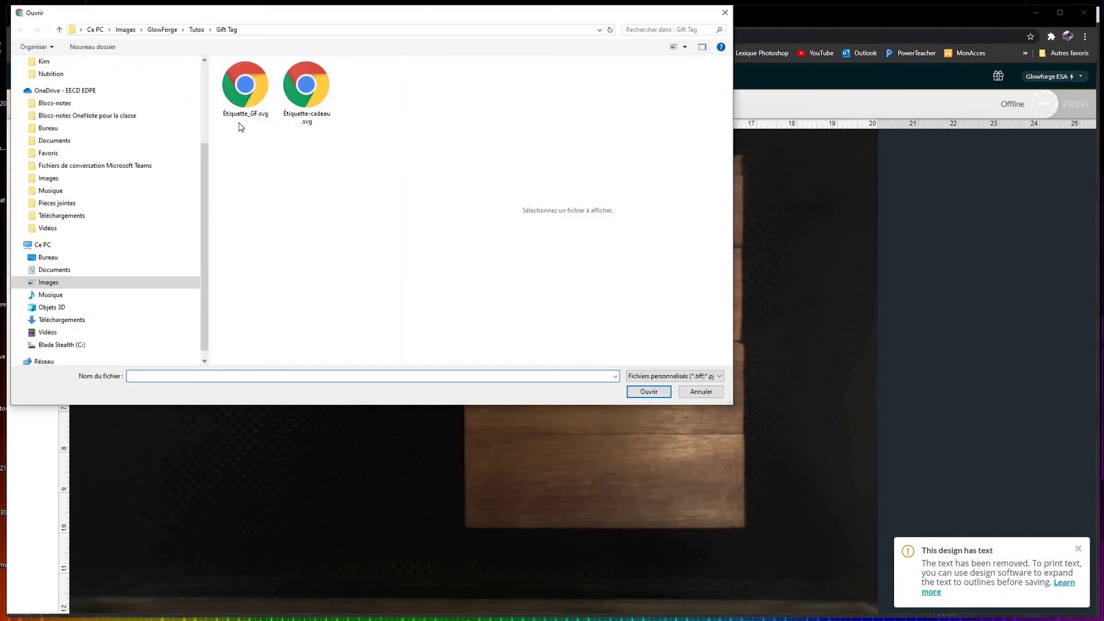
{"action": "left_click", "coordinate": [248, 92]}
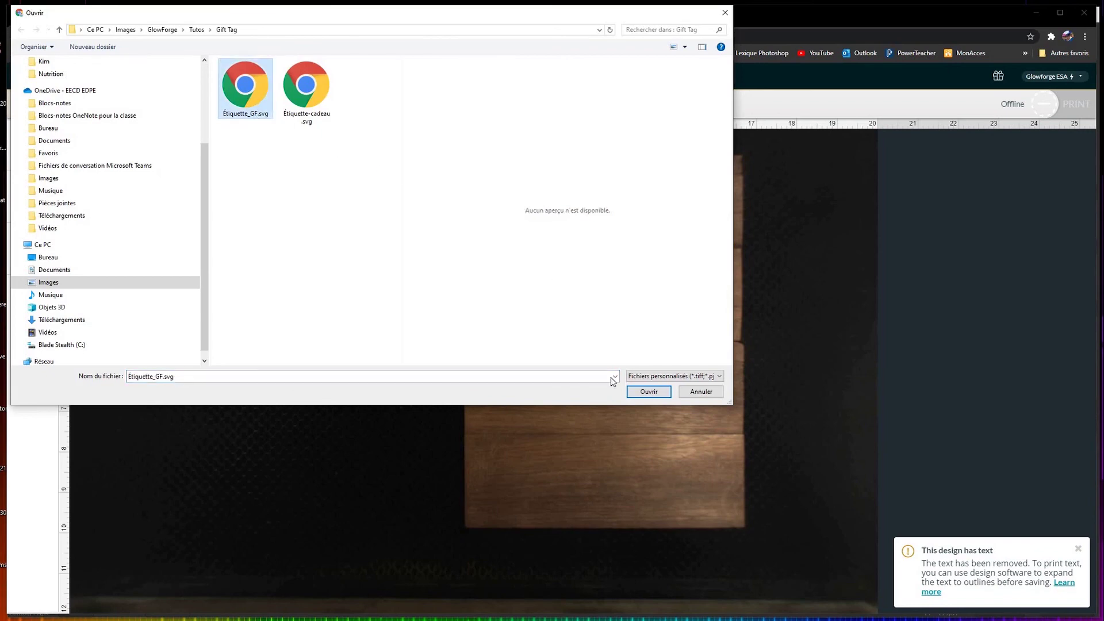
{"action": "left_click", "coordinate": [650, 392]}
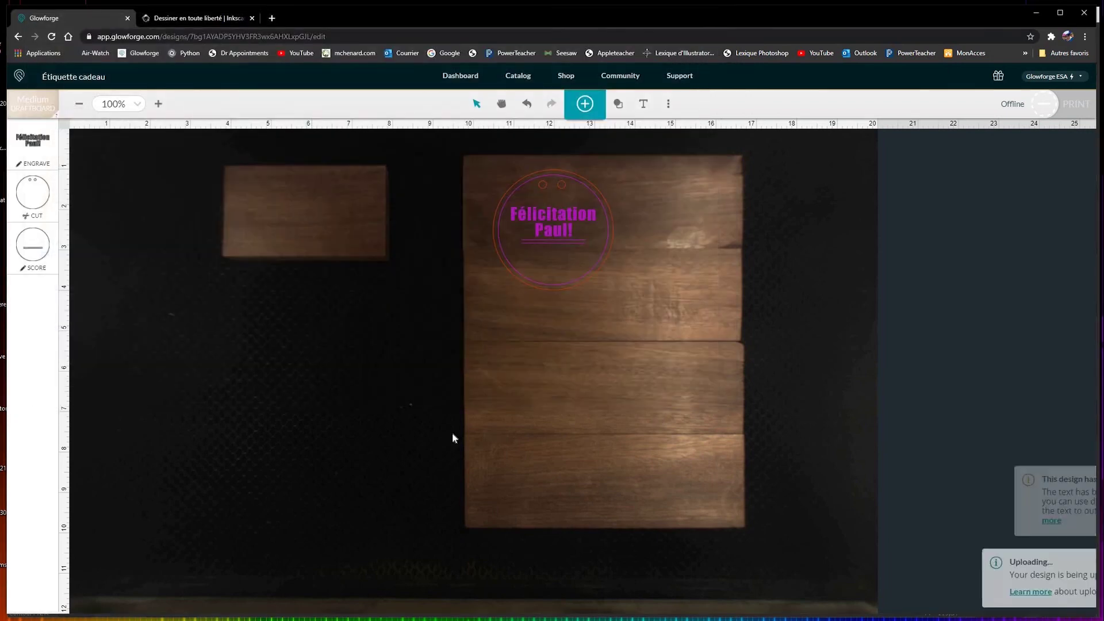
{"action": "left_click_drag", "start_coordinate": [172, 205], "coordinate": [550, 417]}
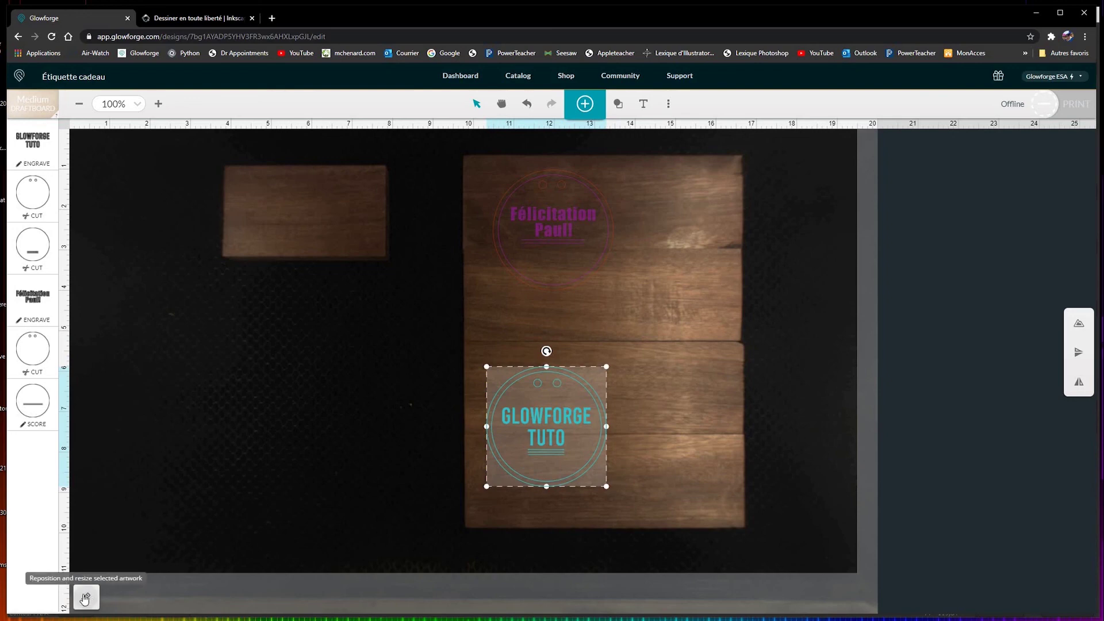
Nudge the imported tag slightly right and up, and scale it to 3 in wide and high with the aspect ratio locked
{"action": "left_click", "coordinate": [86, 597]}
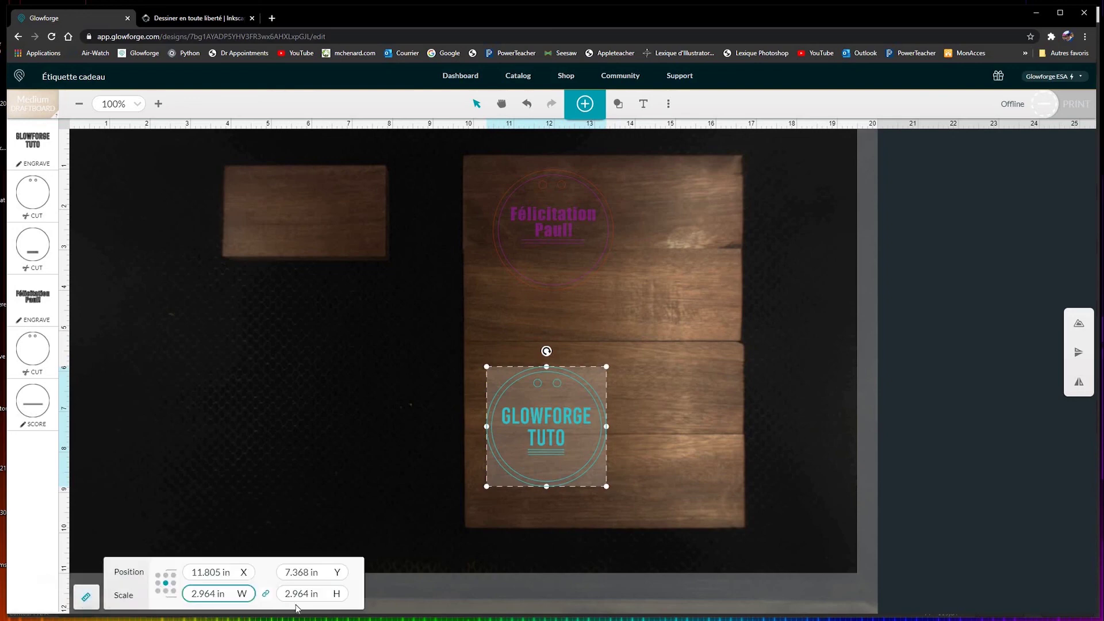
{"action": "left_click", "coordinate": [526, 423]}
{"action": "left_click_drag", "start_coordinate": [526, 423], "coordinate": [540, 416]}
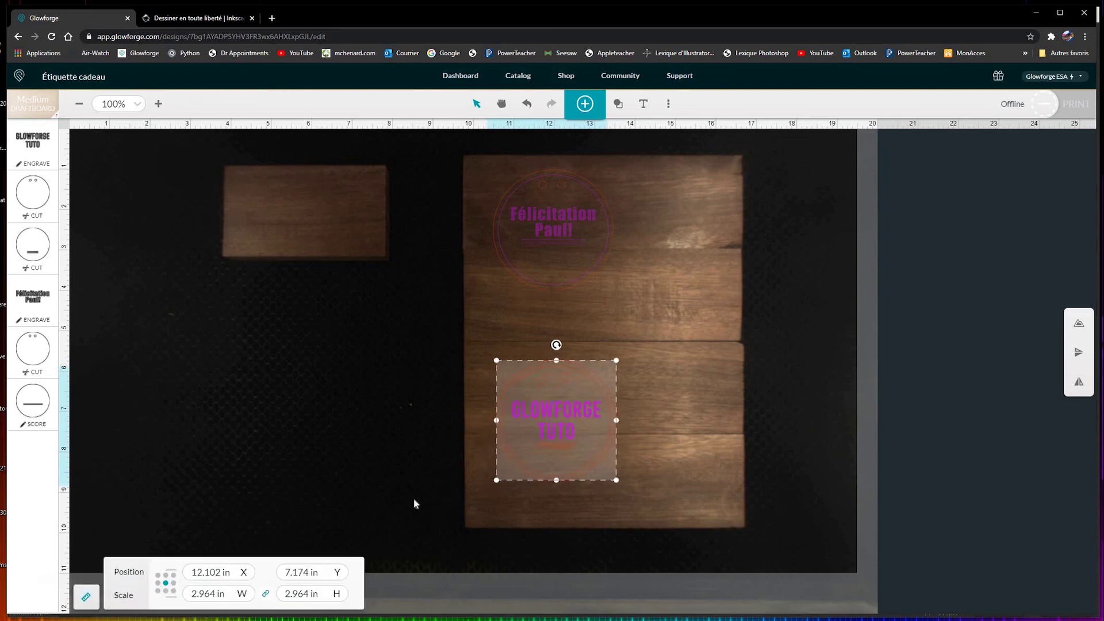
{"action": "left_click_drag", "start_coordinate": [228, 594], "coordinate": [168, 598]}
{"action": "type", "text": "3"}
{"action": "key", "text": "Return"}
{"action": "left_click", "coordinate": [309, 597]}
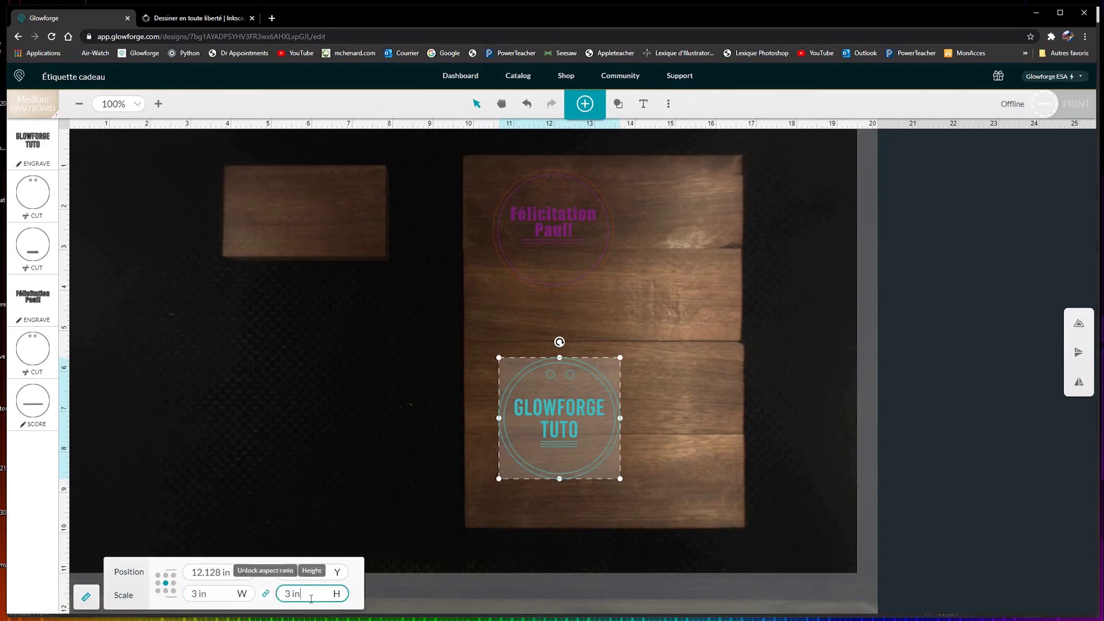
Confirm the 3 in height of the GLOWFORGE TUTO tag and delete the older Félicitation tag from the upper part of the board
{"action": "key", "text": "Return"}
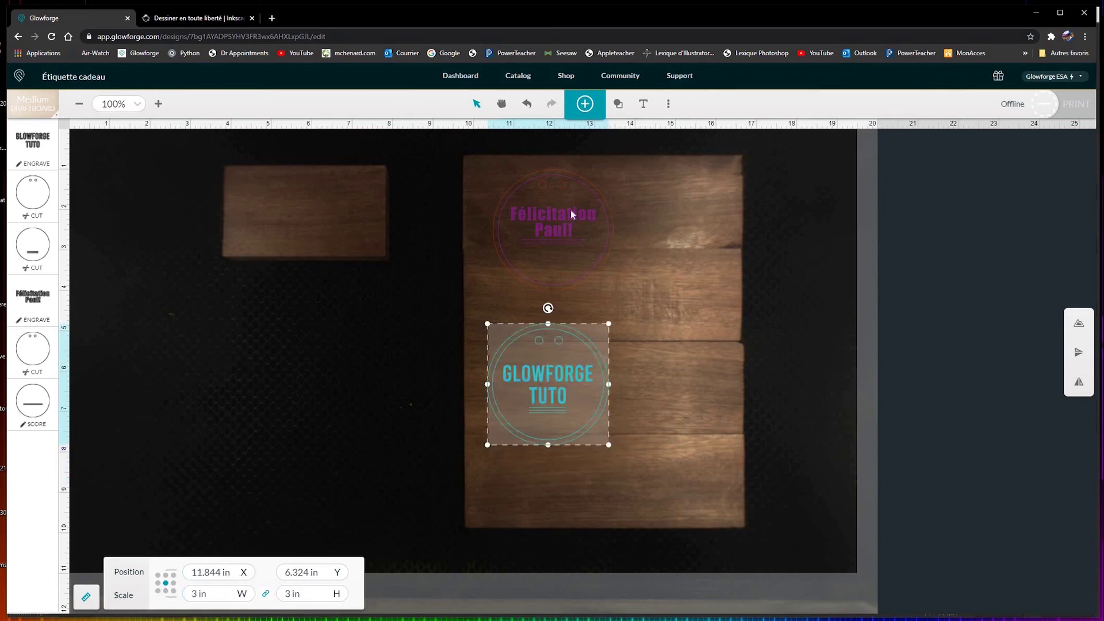
{"action": "left_click", "coordinate": [570, 214]}
{"action": "key", "text": "Delete"}
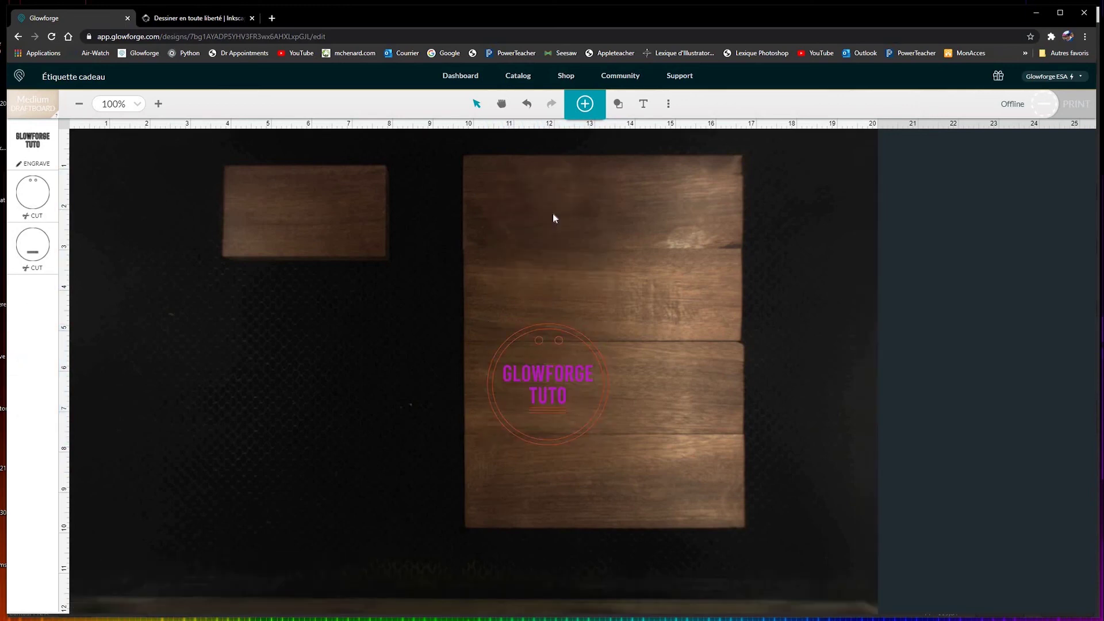
Change the operation for the inner circle and the three lines from Cut to Score
{"action": "left_click", "coordinate": [556, 381]}
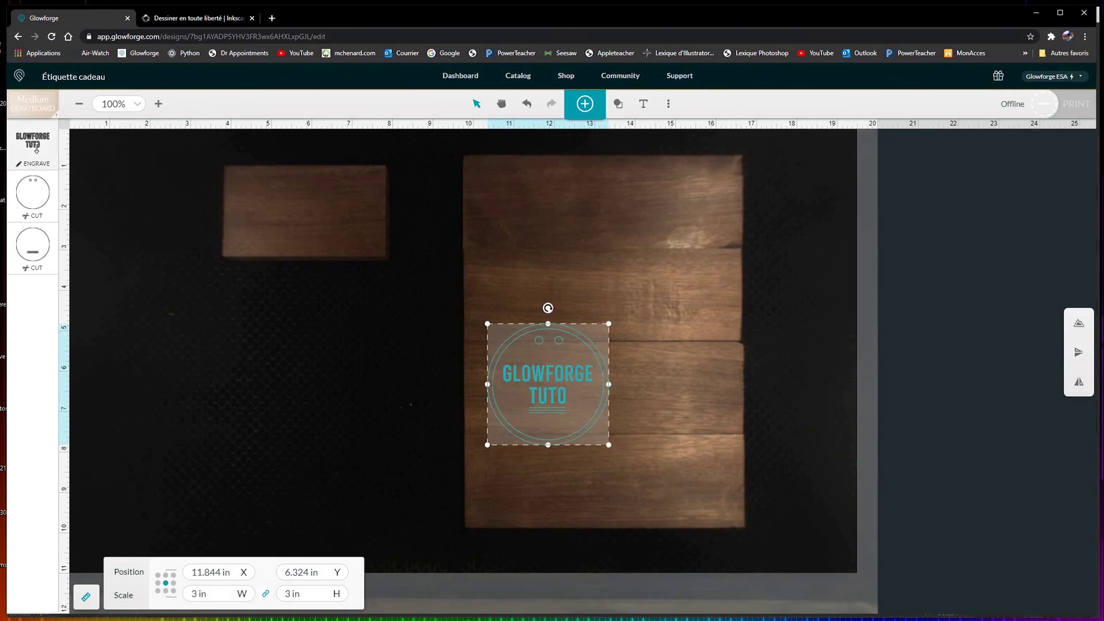
{"action": "left_click", "coordinate": [27, 196]}
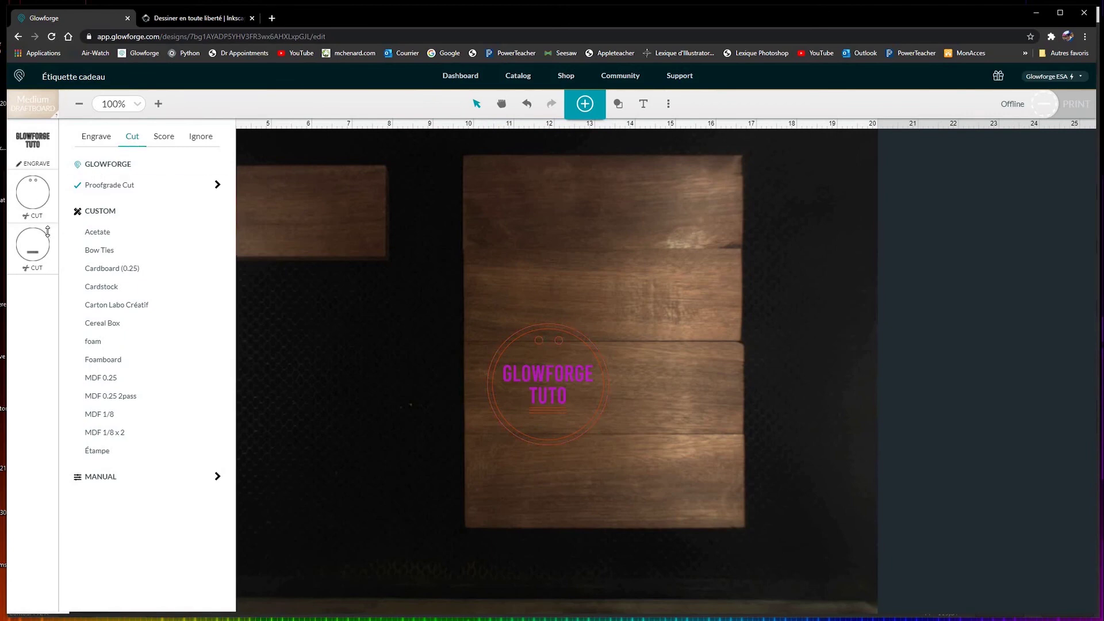
{"action": "left_click", "coordinate": [163, 142]}
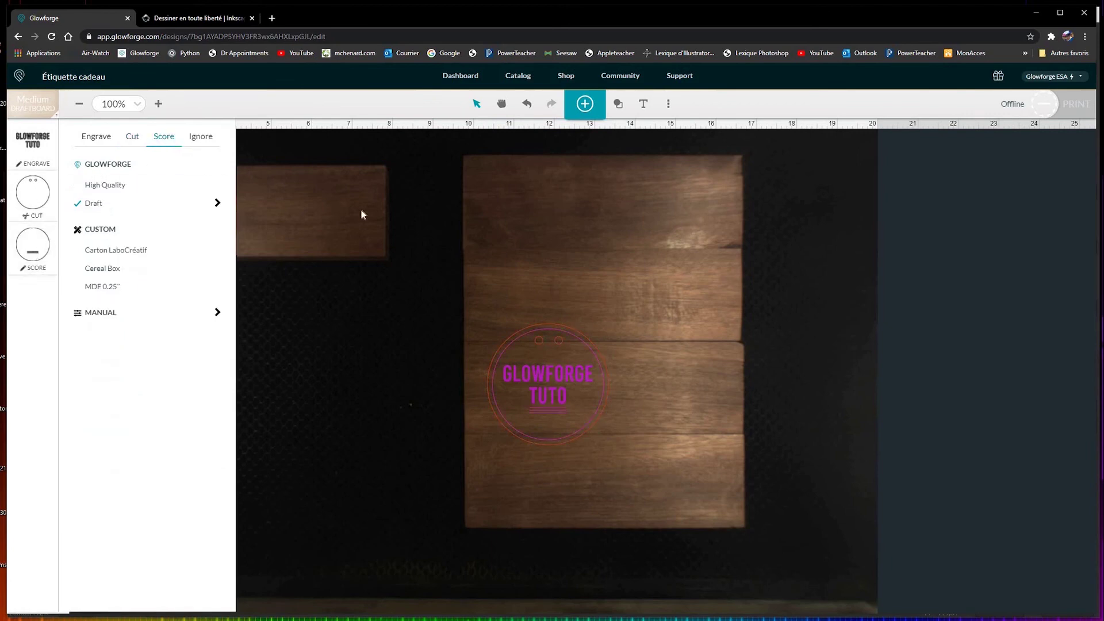
Move the tag straight up onto the upper part of the wooden board and try to start the print
{"action": "left_click_drag", "start_coordinate": [569, 418], "coordinate": [560, 260]}
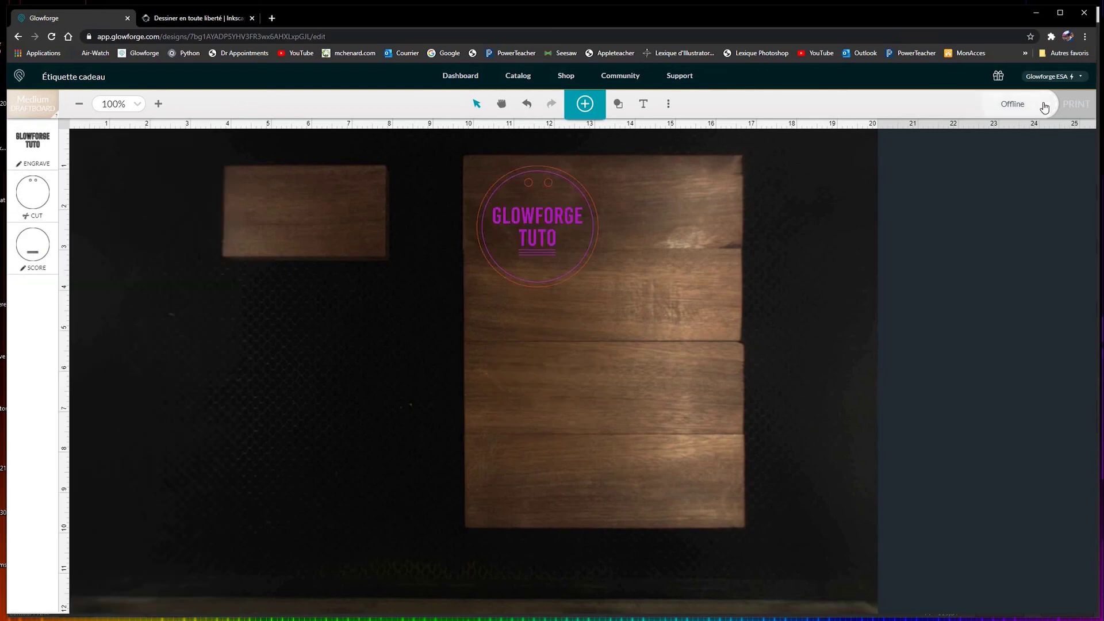
{"action": "left_click", "coordinate": [1044, 107]}
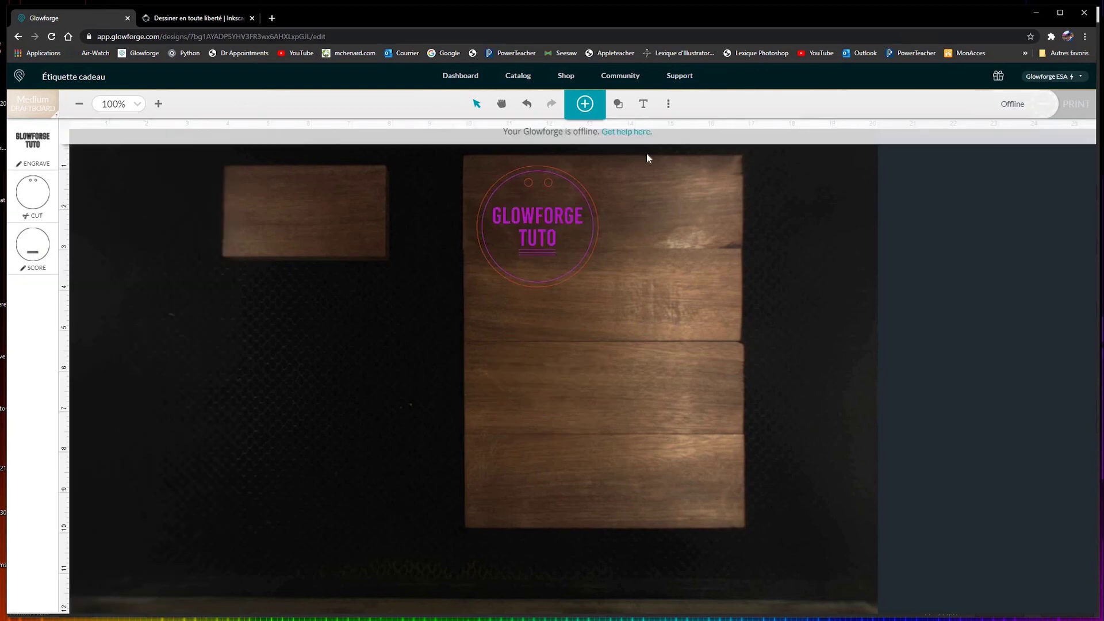